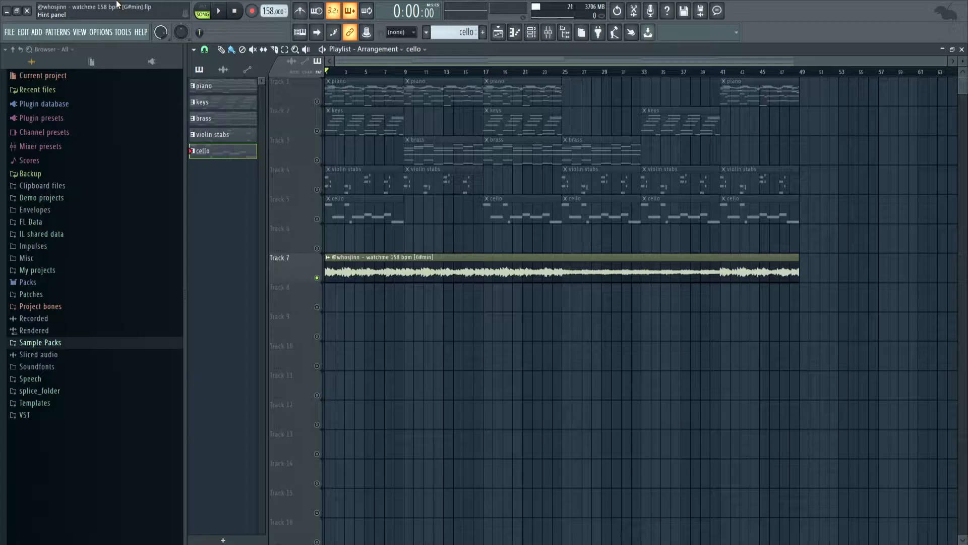
# - Play the rendered audio of the full beat on Track 7 from the start of the playlist
pyautogui.press('space')
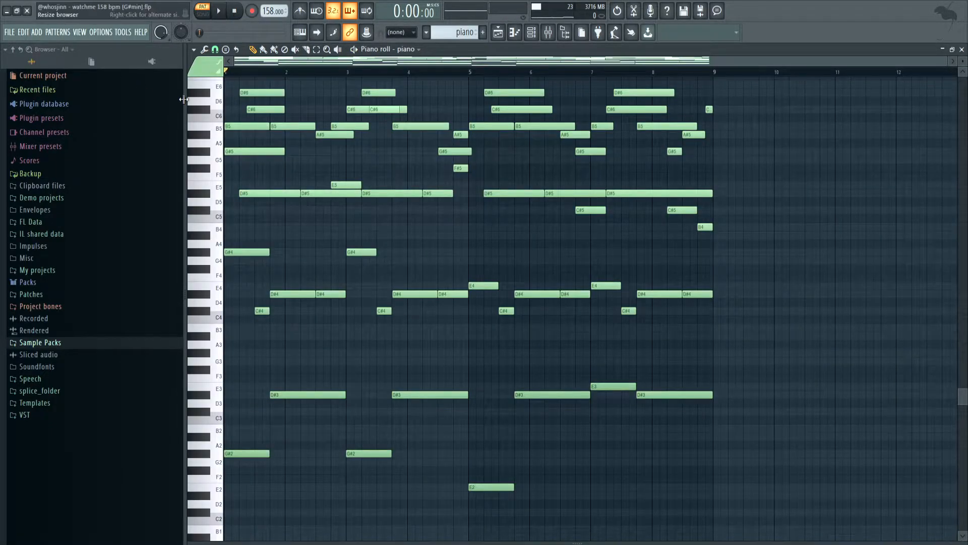
# - Inspect the Kontakt instrument loaded on the piano channel and play the piano pattern in the piano roll
pyautogui.click(544, 35)
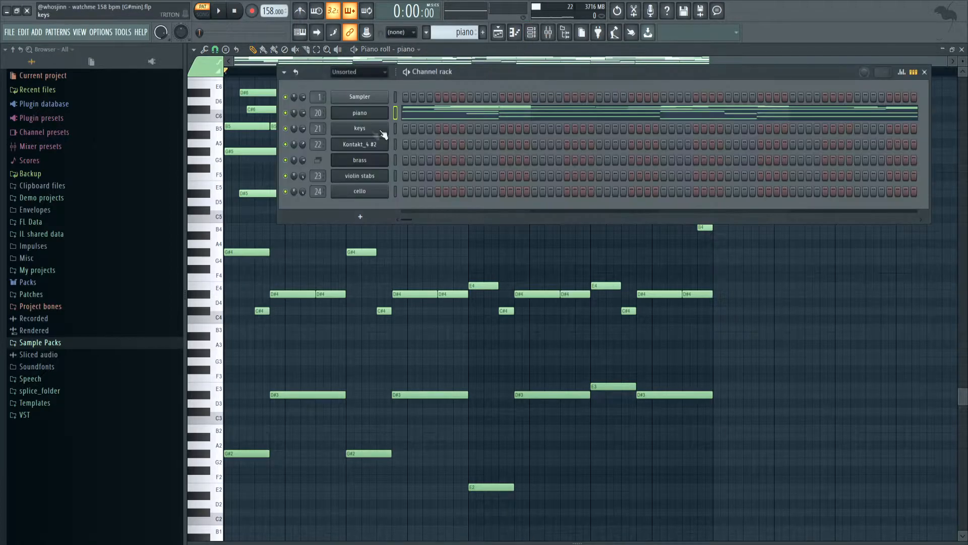
pyautogui.click(370, 113)
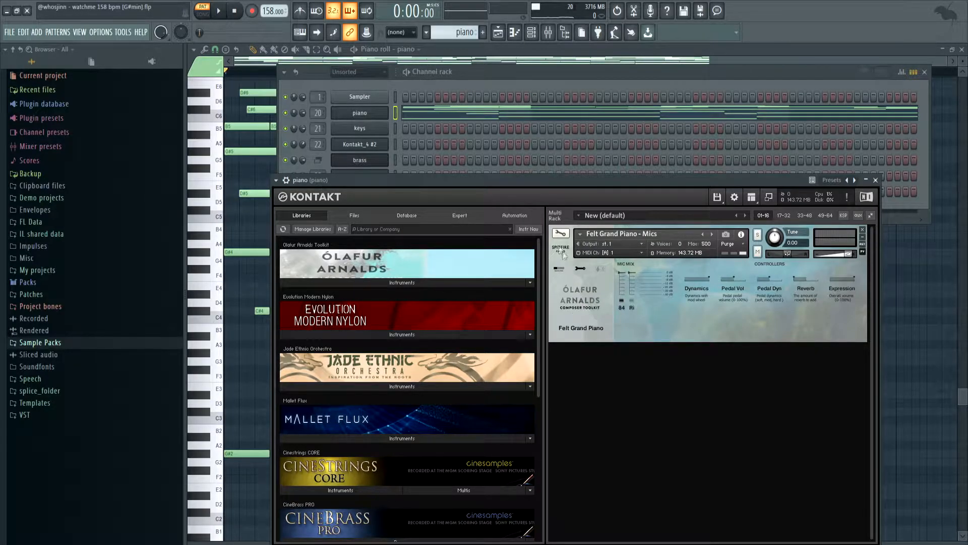
pyautogui.click(239, 289)
pyautogui.scroll(2, 249, 149)
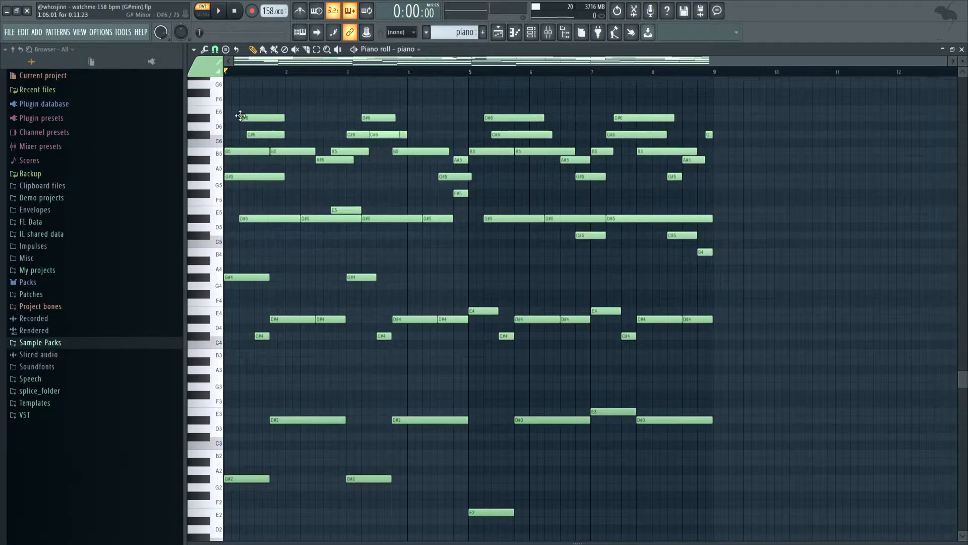
pyautogui.click(218, 12)
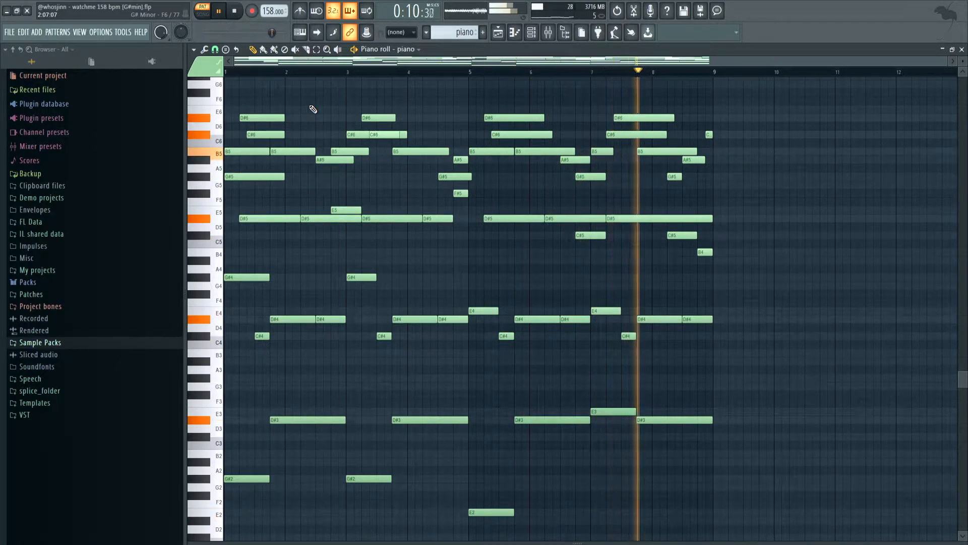
pyautogui.press('space')
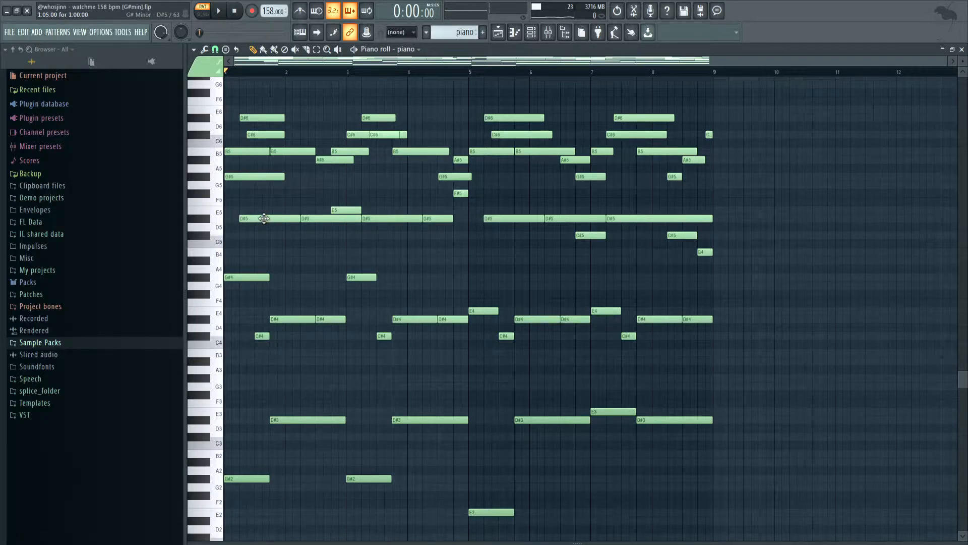
# - Move the first D#5 and D#6 notes to the start of bar 1, delete the nearby C#6, and preview the chord
pyautogui.moveTo(263, 218); pyautogui.dragTo(249, 218)
pyautogui.moveTo(260, 118); pyautogui.dragTo(245, 118)
pyautogui.rightClick(257, 134)
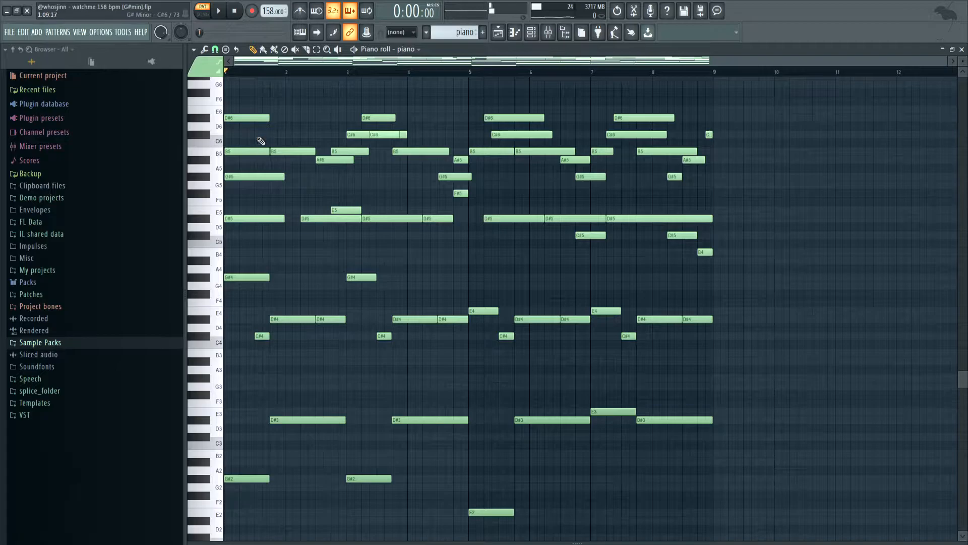
pyautogui.keyDown('alt'); pyautogui.rightClick(239, 143); pyautogui.keyUp('alt')
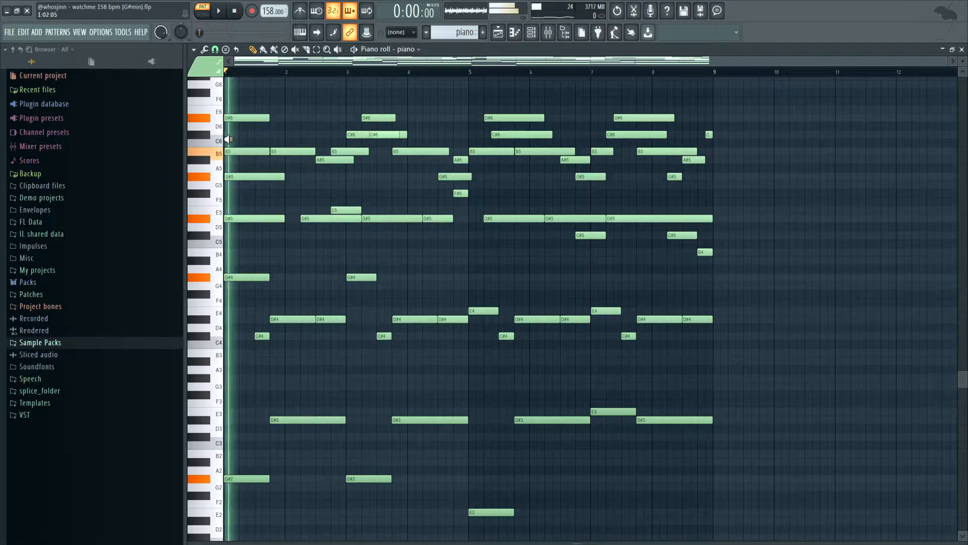
pyautogui.keyDown('alt'); pyautogui.rightClick(291, 145); pyautogui.keyUp('alt')
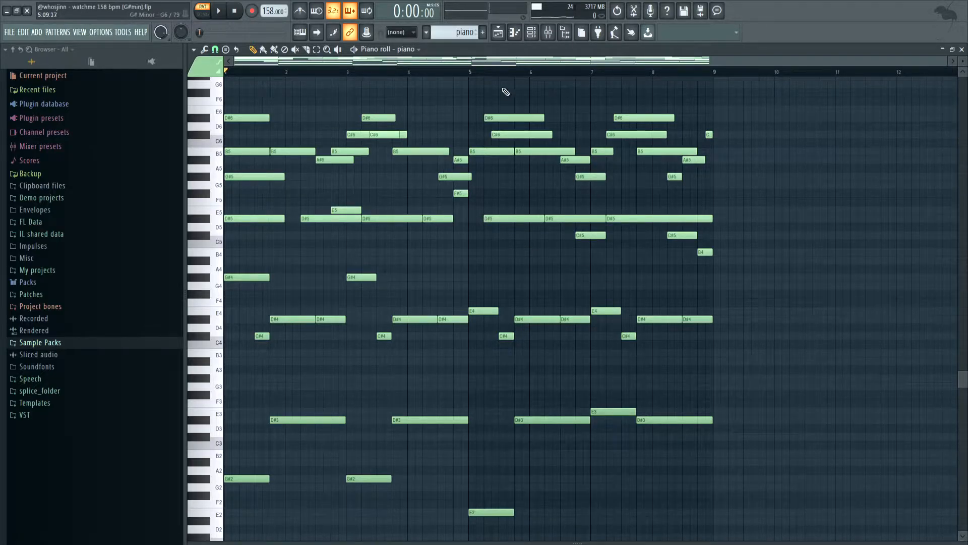
# - Highlight the piano notes from bar 5 onward and try moving the first D#6 there to the start of bar 5
pyautogui.moveTo(469, 80); pyautogui.dragTo(950, 522)
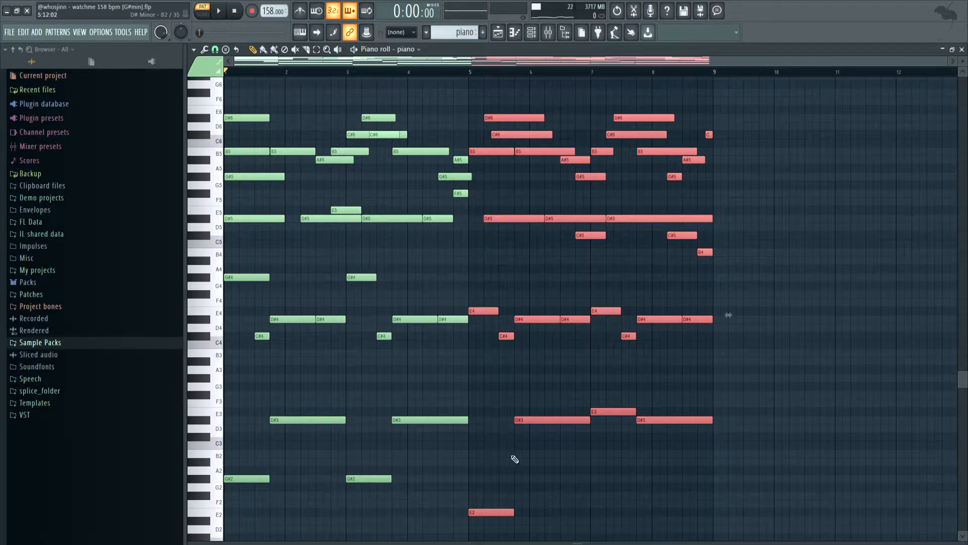
pyautogui.click(485, 495)
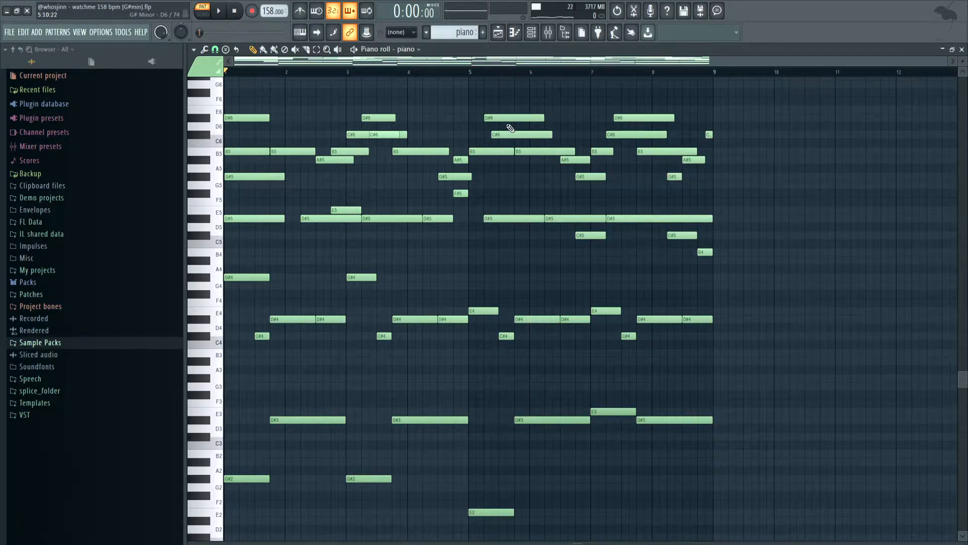
pyautogui.moveTo(508, 119); pyautogui.dragTo(493, 119)
pyautogui.keyDown('alt'); pyautogui.rightClick(480, 154); pyautogui.keyUp('alt')
pyautogui.moveTo(488, 117); pyautogui.dragTo(504, 117)
# - Highlight the piano's opening chord in bar 1 and the chord at bar 3 for comparison, clearing the selection at the end
pyautogui.moveTo(245, 106); pyautogui.dragTo(225, 542)
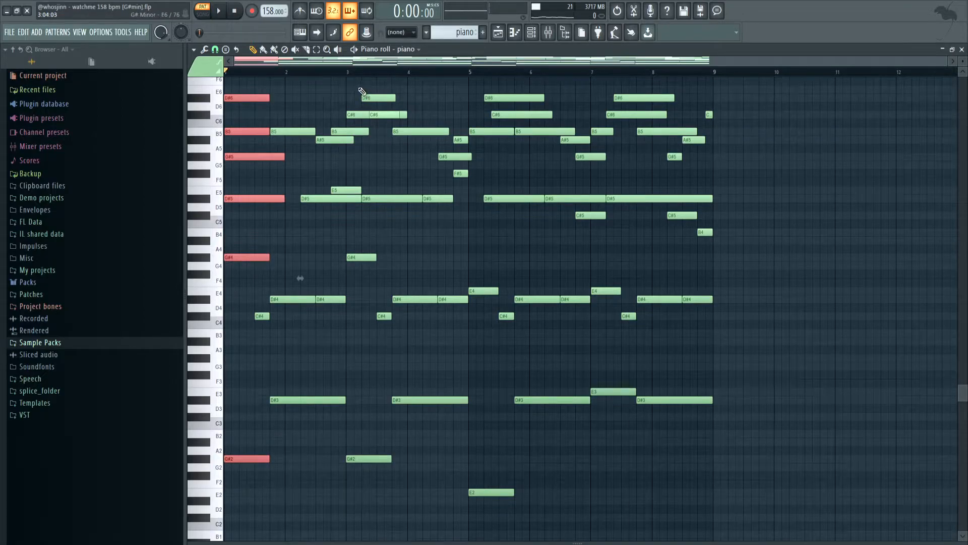
pyautogui.moveTo(349, 86); pyautogui.dragTo(391, 489)
pyautogui.scroll(1, 344, 198)
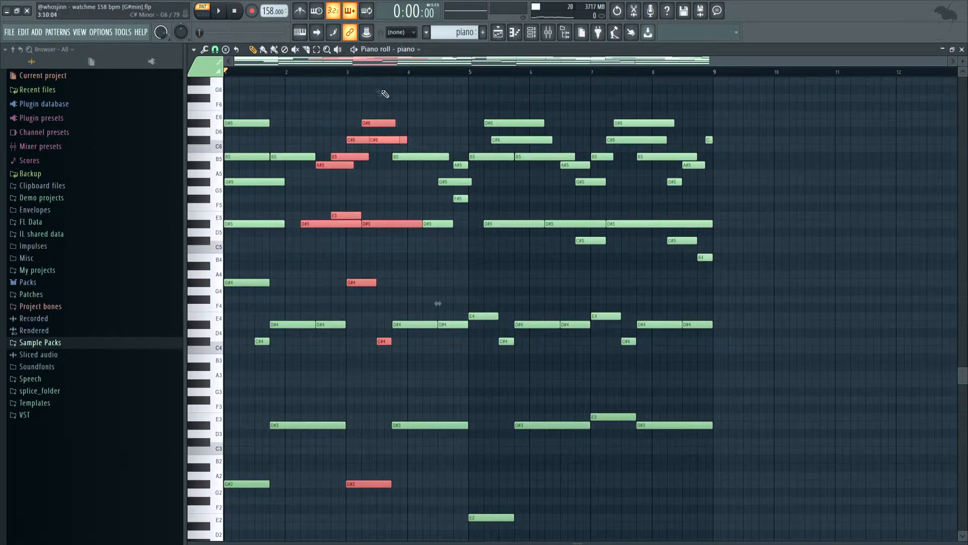
pyautogui.click(334, 150)
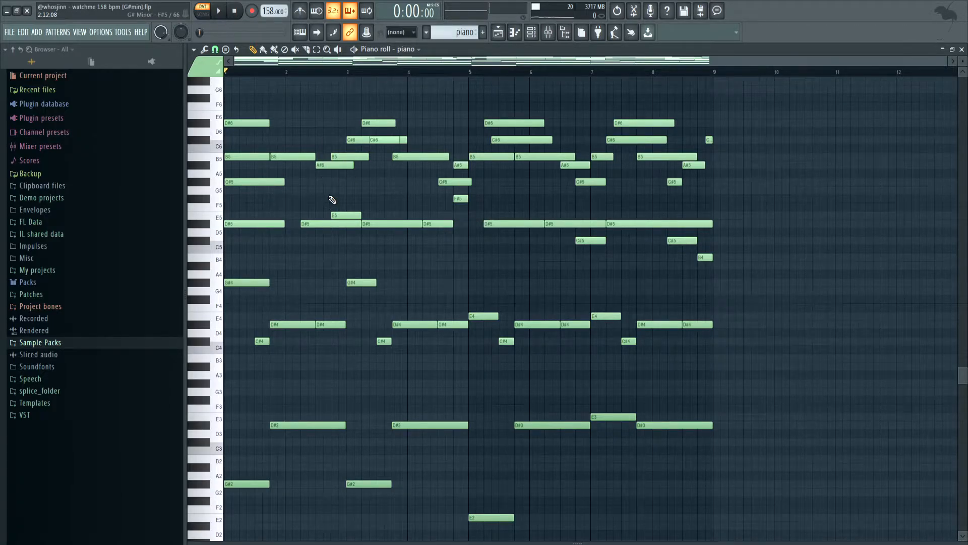
# - Highlight the second piano chord across bars 1 to 3 and audition its melody leading up to C#6
pyautogui.moveTo(291, 104); pyautogui.dragTo(341, 432)
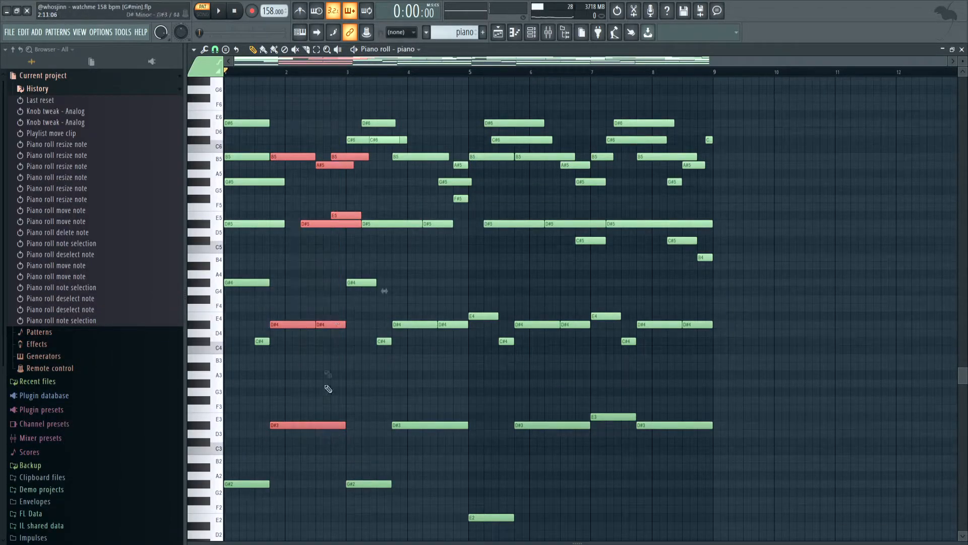
pyautogui.click(324, 183)
pyautogui.click(326, 167)
pyautogui.click(356, 140)
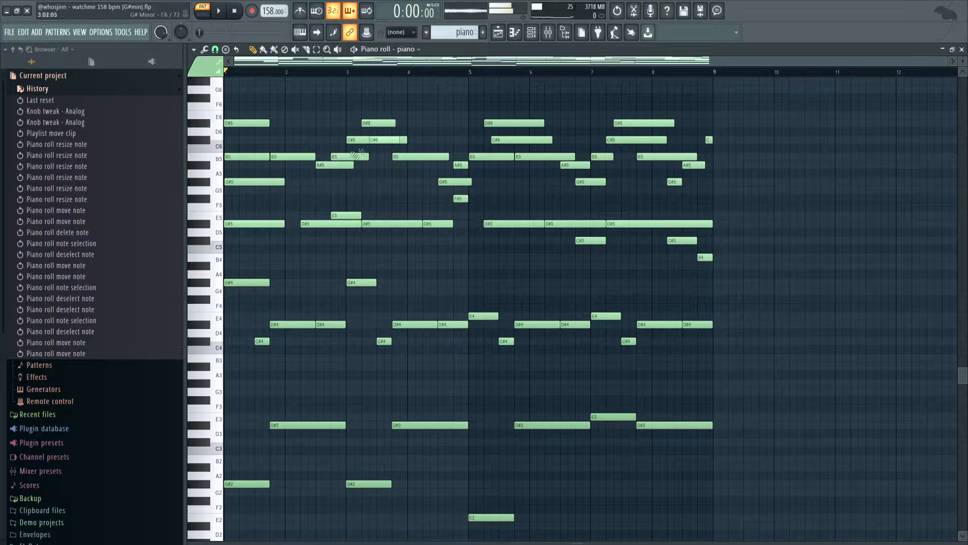
pyautogui.click(356, 139)
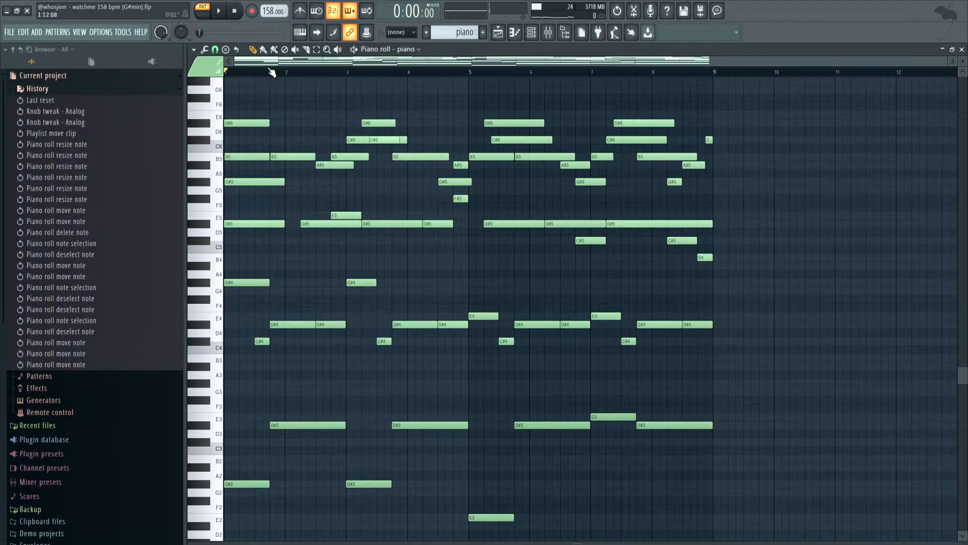
pyautogui.press('space')
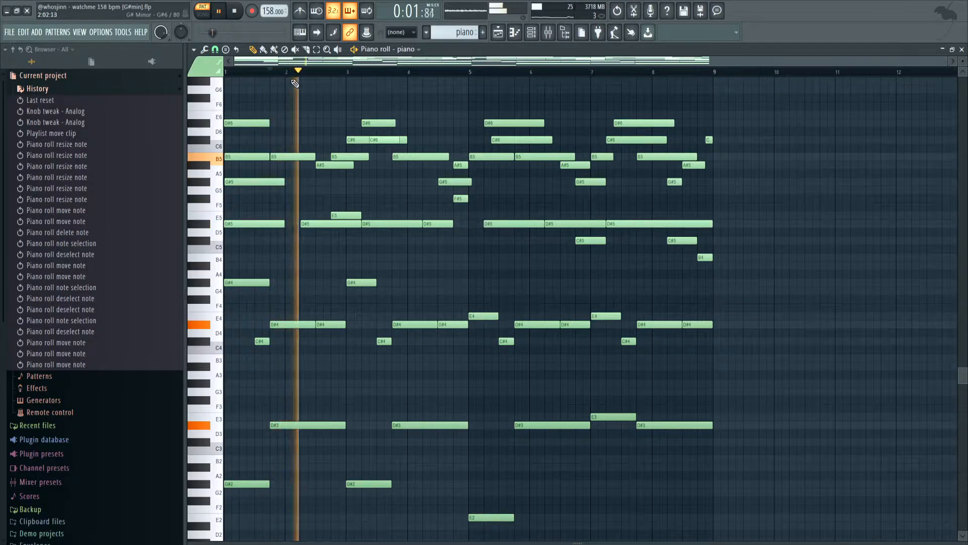
pyautogui.press('space')
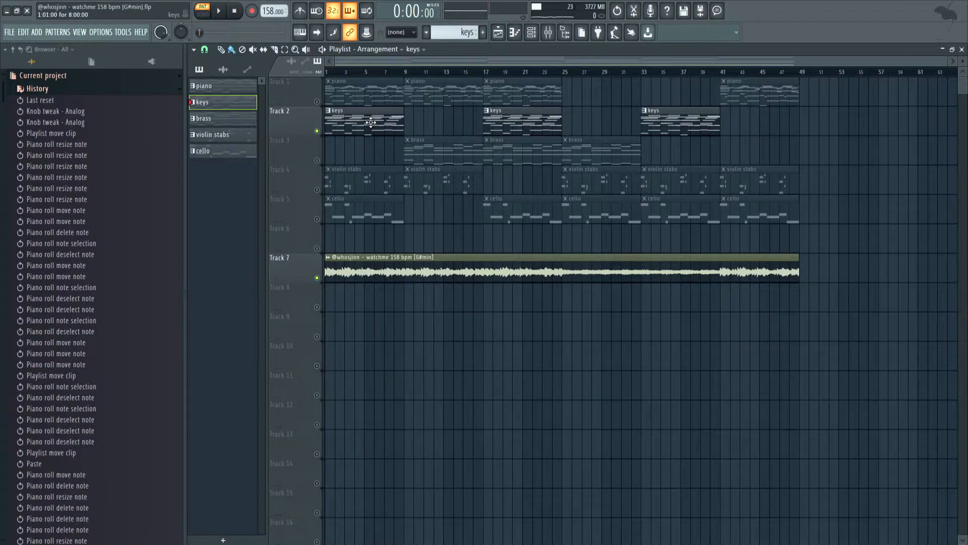
# - Open the keys pattern in the piano roll and switch the edited channel to keys
pyautogui.doubleClick(360, 126)
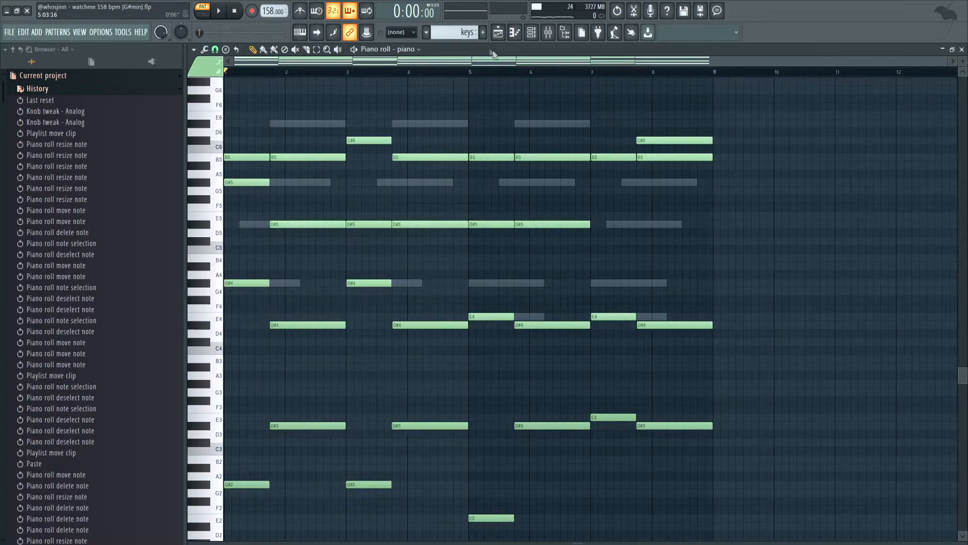
pyautogui.click(416, 49)
pyautogui.click(310, 112)
pyautogui.click(427, 51)
pyautogui.click(444, 89)
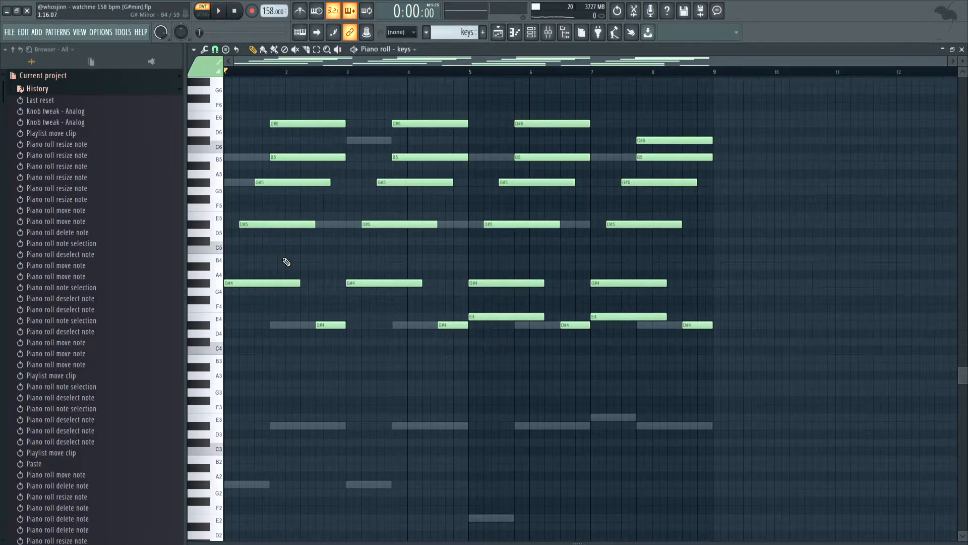
# - Highlight the first rising keys arpeggio from G#4 to D#6 in bars 1 and 2, and clear the selection
pyautogui.moveTo(237, 294); pyautogui.dragTo(242, 332)
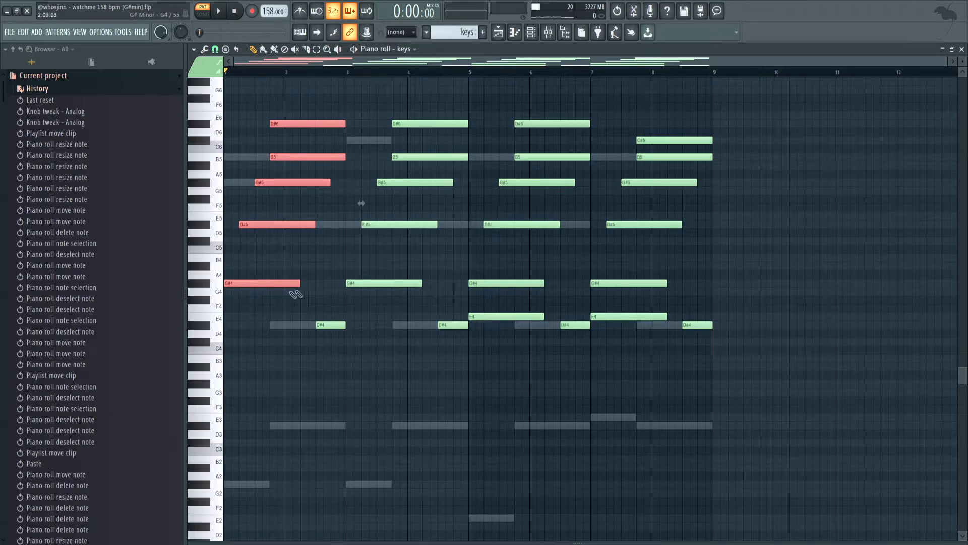
pyautogui.moveTo(230, 287); pyautogui.dragTo(346, 125)
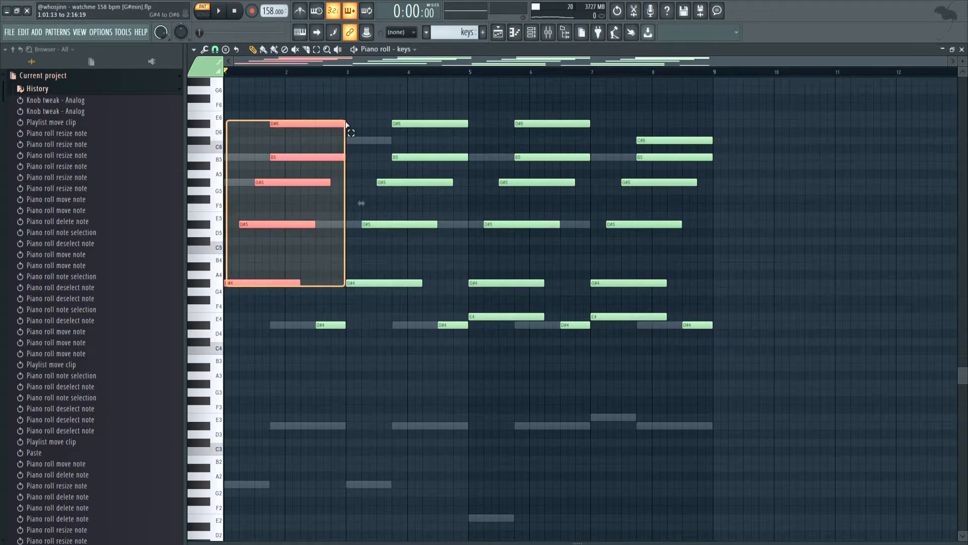
pyautogui.moveTo(346, 125); pyautogui.dragTo(348, 133)
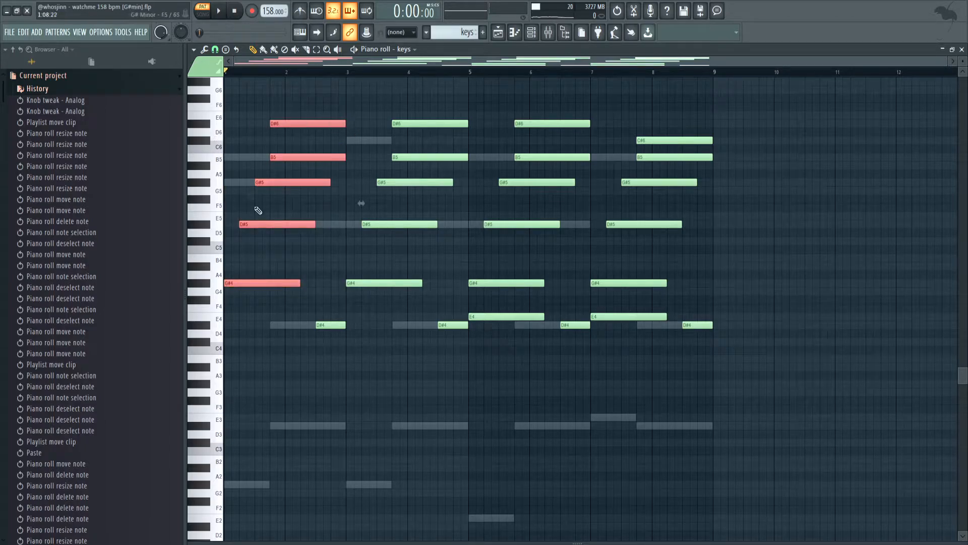
pyautogui.moveTo(226, 286); pyautogui.dragTo(346, 101)
pyautogui.keyDown('ctrl'); pyautogui.click(346, 103); pyautogui.keyUp('ctrl')
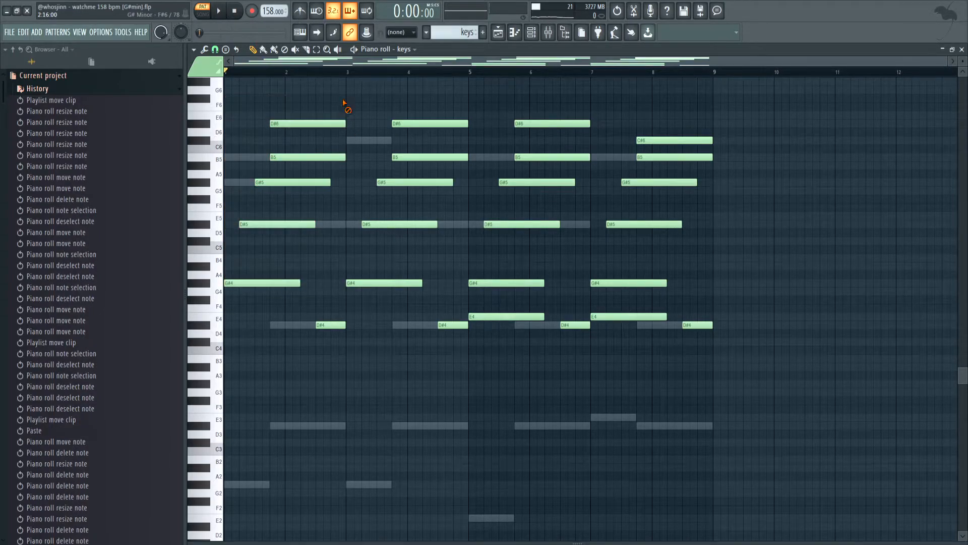
# - Play the keys pattern on its own in the piano roll
pyautogui.click(539, 33)
pyautogui.press('F6')
pyautogui.press('space')
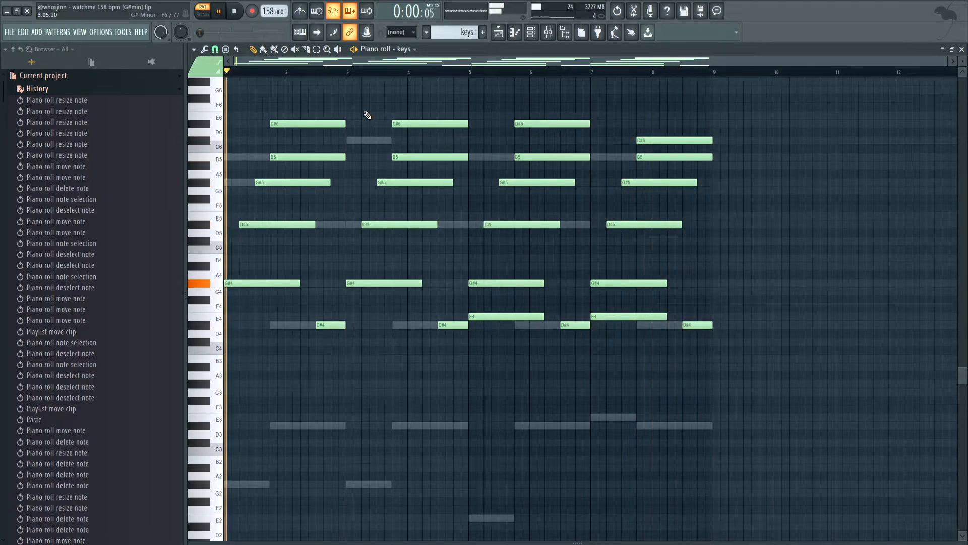
pyautogui.press('space')
# - Play bars 1 to 8 of the playlist with only the piano and keys tracks audible
pyautogui.press('F5')
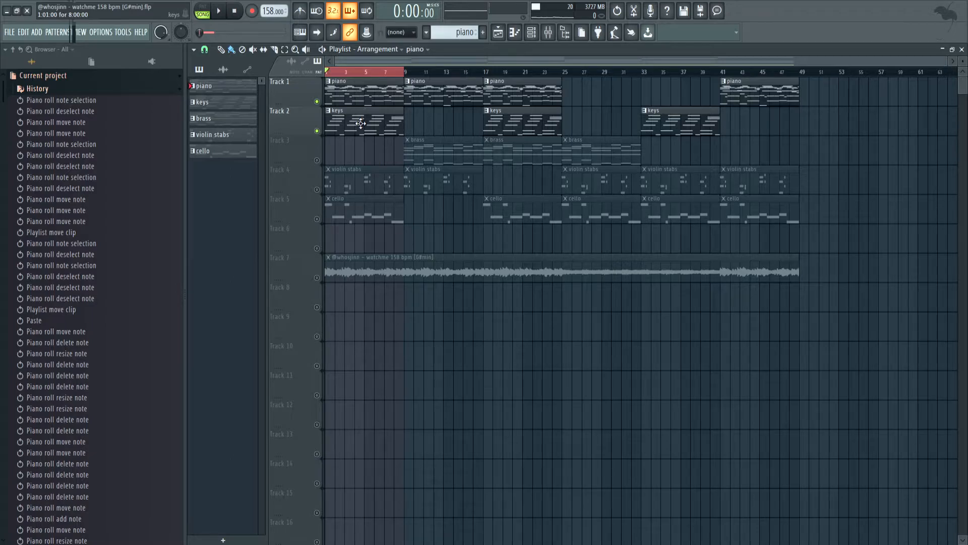
pyautogui.press('space')
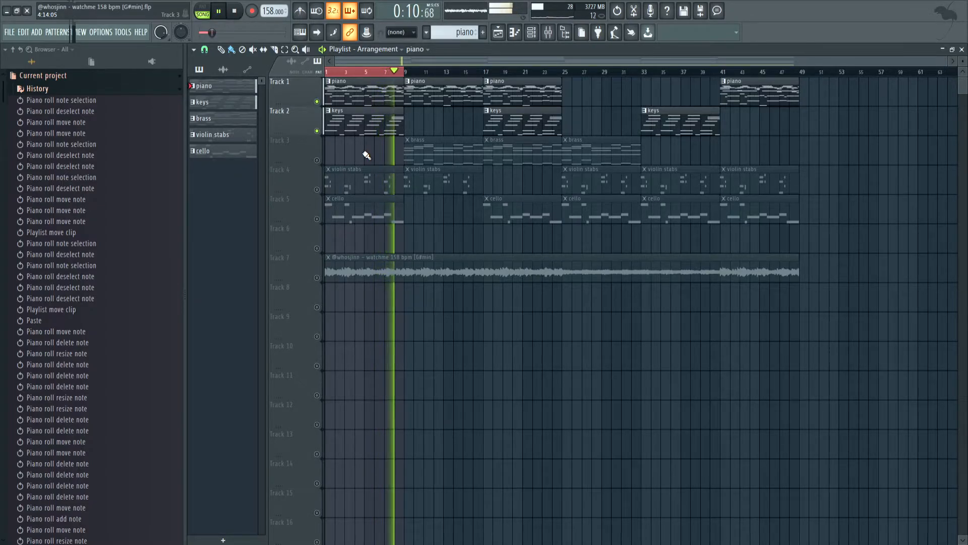
pyautogui.press('space')
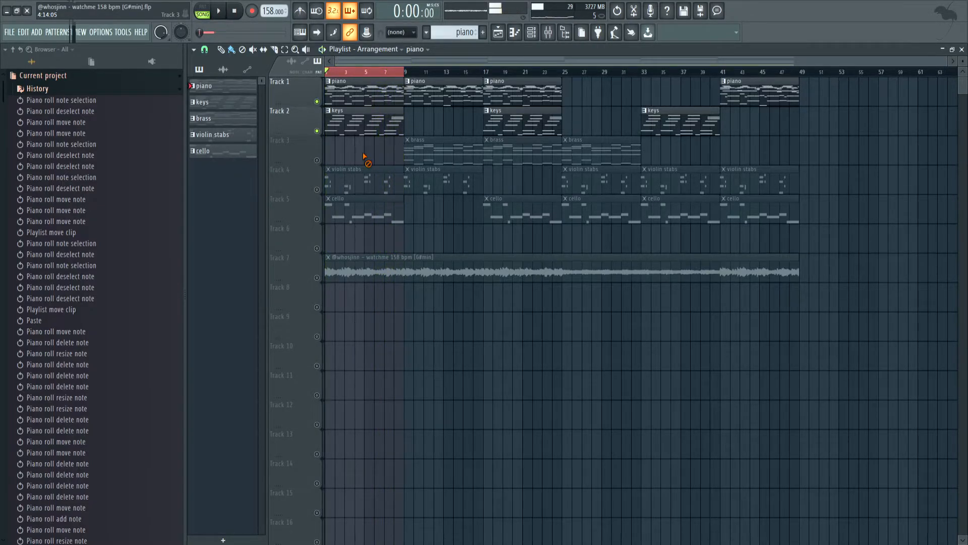
# - Inspect the Korg Triton preset Hollow Tine EP used on the keys channel, and close the instrument
pyautogui.click(531, 32)
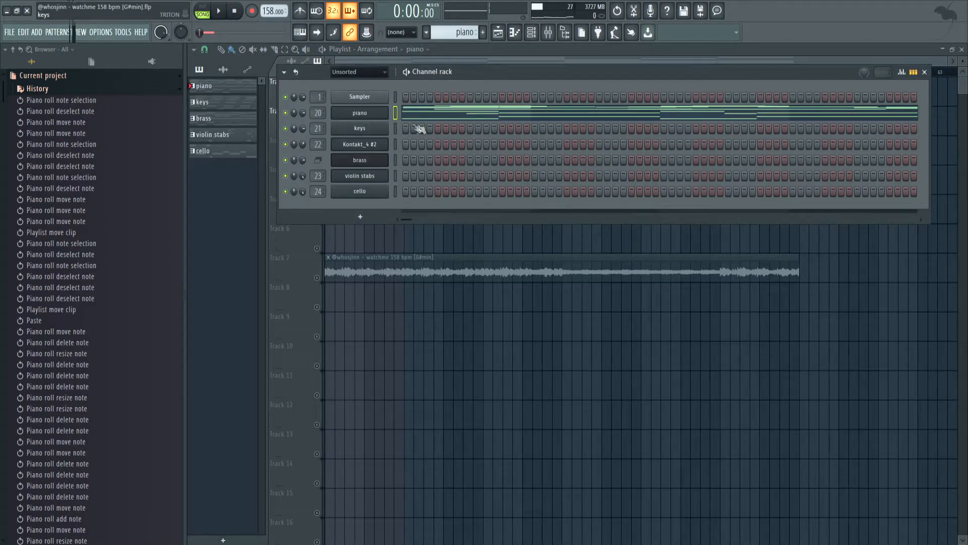
pyautogui.click(372, 130)
pyautogui.moveTo(439, 170); pyautogui.dragTo(405, 89)
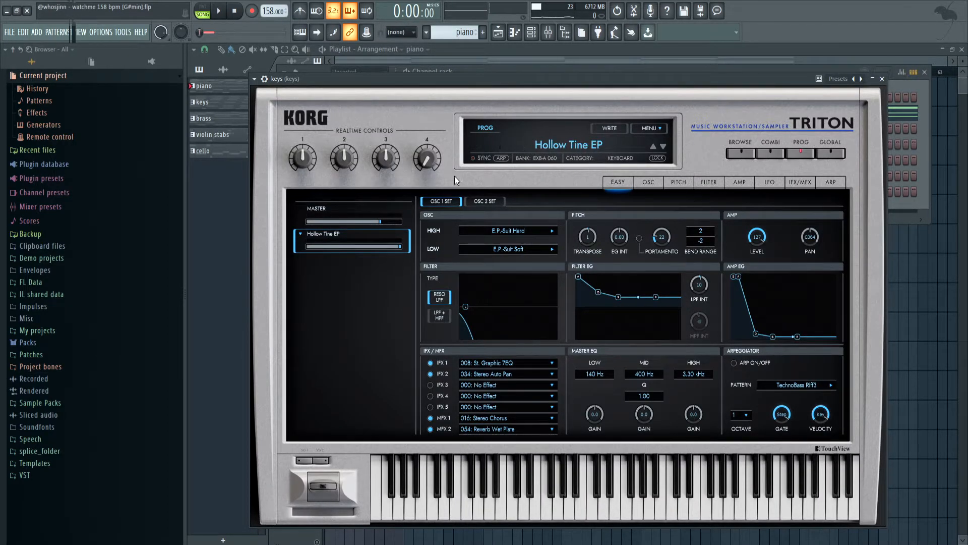
pyautogui.click(906, 290)
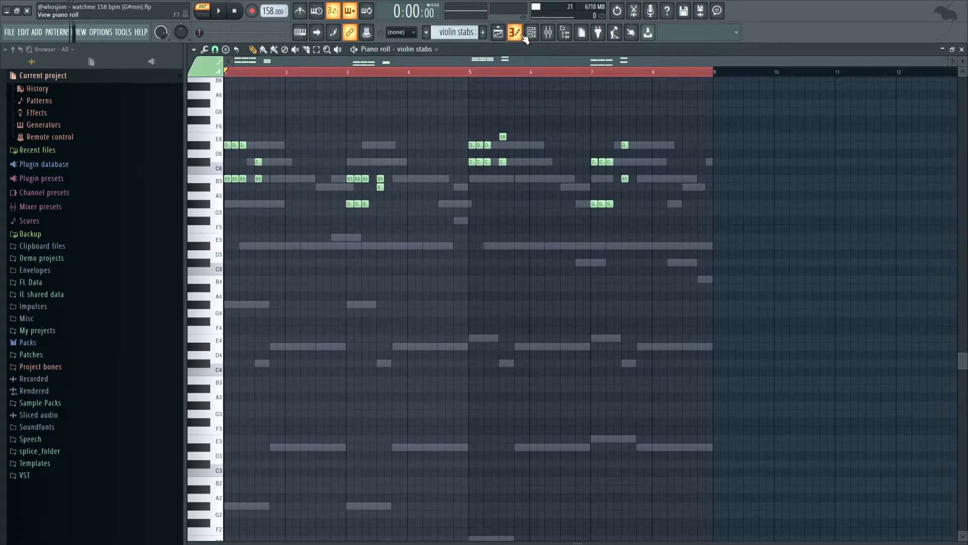
# - Inspect the CineStrings Core patch in Kontakt on the violin stabs channel, and return to its piano roll
pyautogui.click(531, 34)
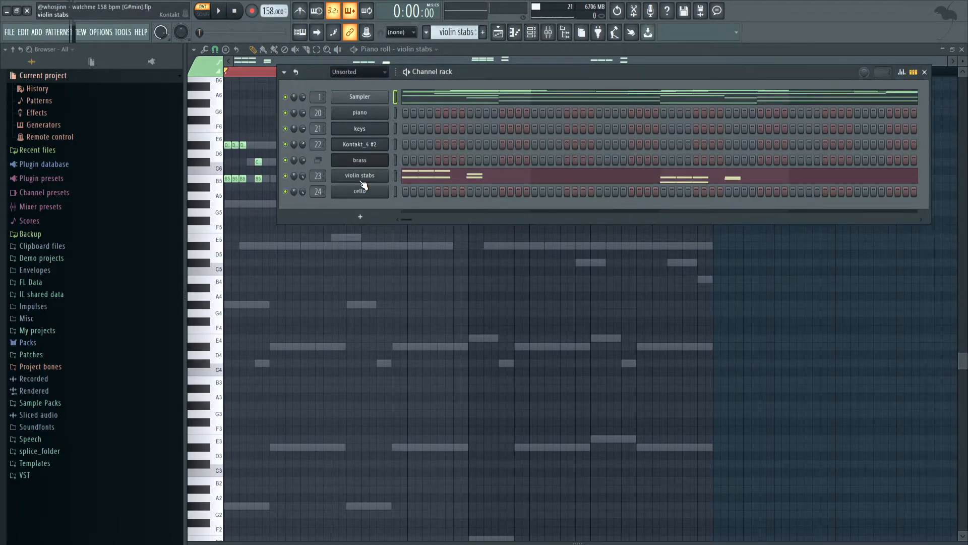
pyautogui.click(361, 179)
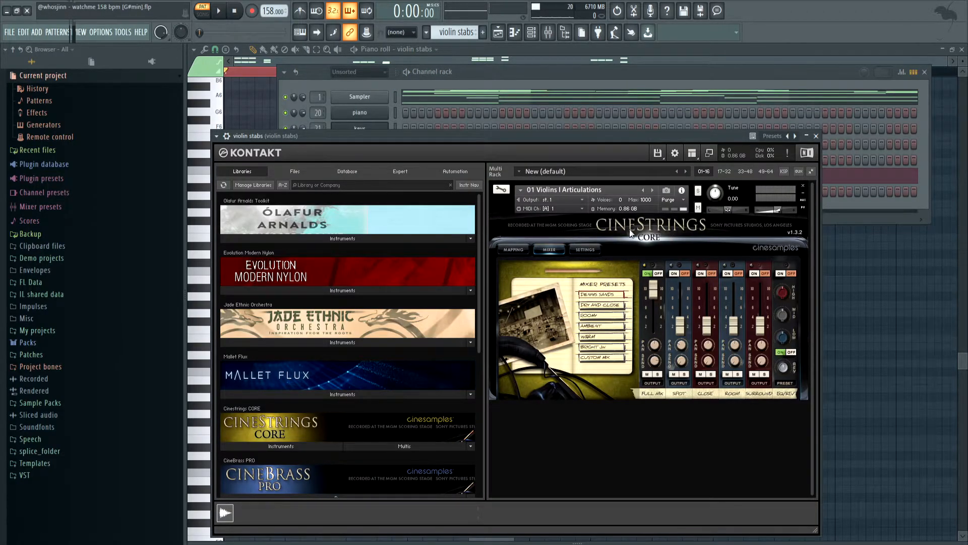
pyautogui.click(840, 294)
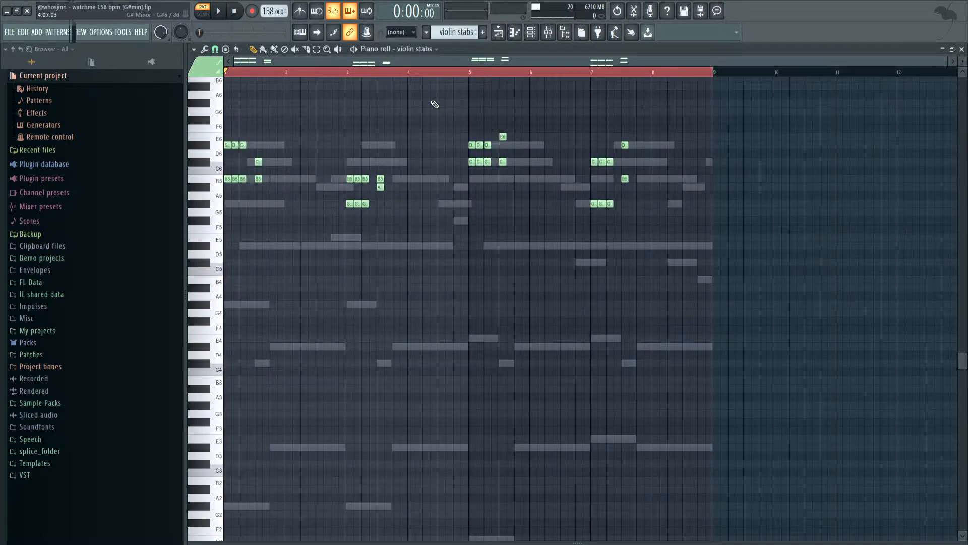
# - Play the violin stabs pattern on its own in the piano roll, and stop playback
pyautogui.click(228, 12)
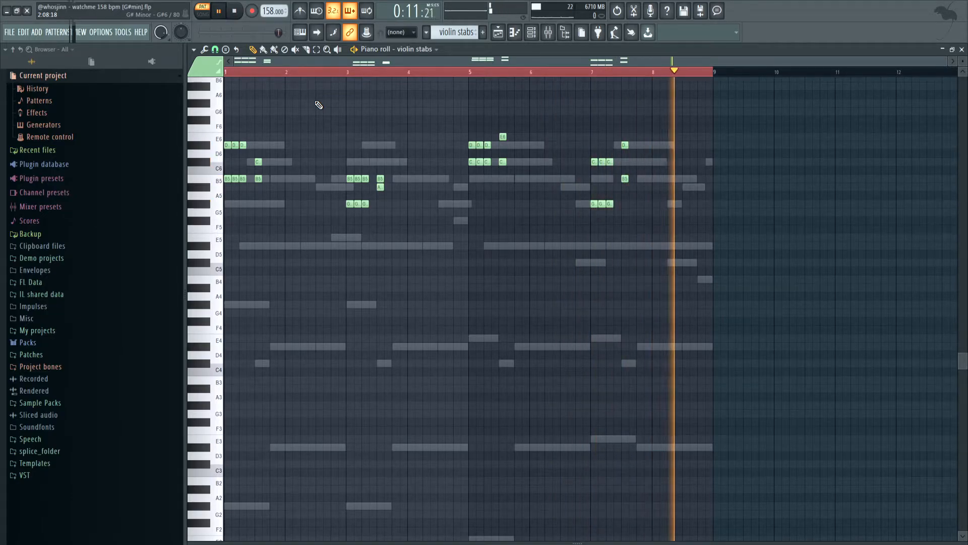
pyautogui.press('space')
pyautogui.scroll(3, 321, 213)
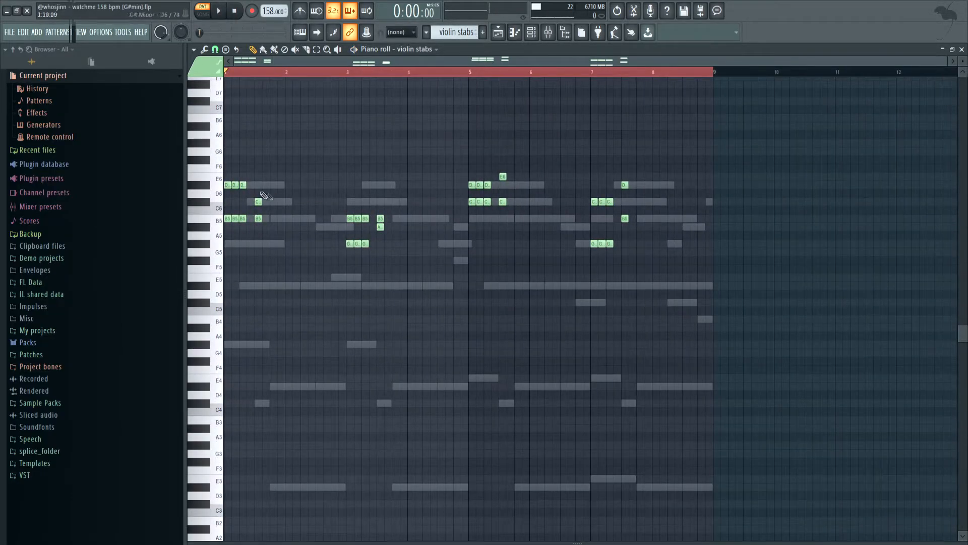
# - Examine the violin stab notes and the gaps between them in bars 1 to 4 against the ghosted notes
pyautogui.moveTo(228, 183); pyautogui.dragTo(758, 255)
pyautogui.moveTo(725, 256); pyautogui.dragTo(517, 141)
pyautogui.keyDown('ctrl'); pyautogui.click(241, 159); pyautogui.keyUp('ctrl')
pyautogui.scroll(4, 243, 159)
pyautogui.scroll(3, 245, 154)
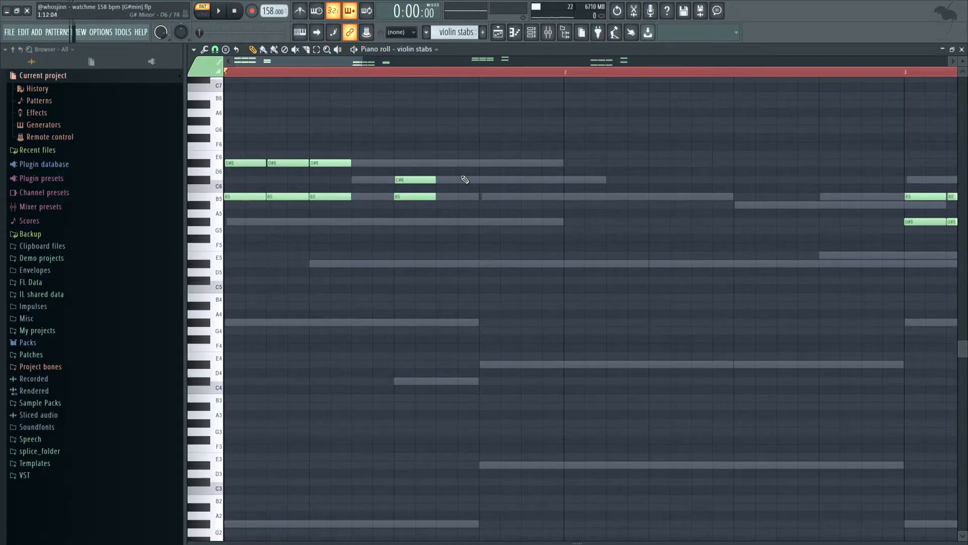
pyautogui.scroll(-3, 451, 175)
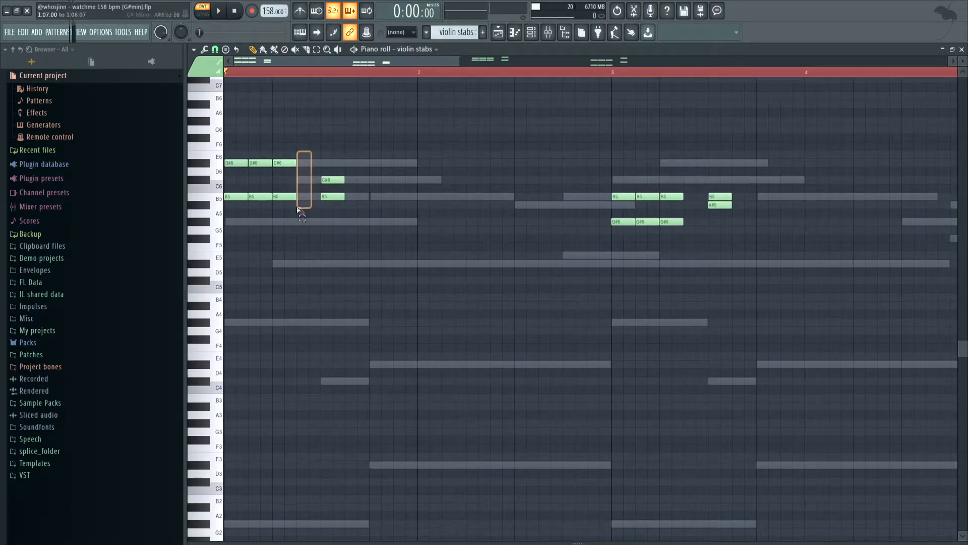
pyautogui.scroll(-5, 328, 210)
pyautogui.moveTo(342, 143); pyautogui.dragTo(410, 218)
pyautogui.click(349, 158)
pyautogui.moveTo(351, 158); pyautogui.dragTo(411, 251)
pyautogui.click(401, 221)
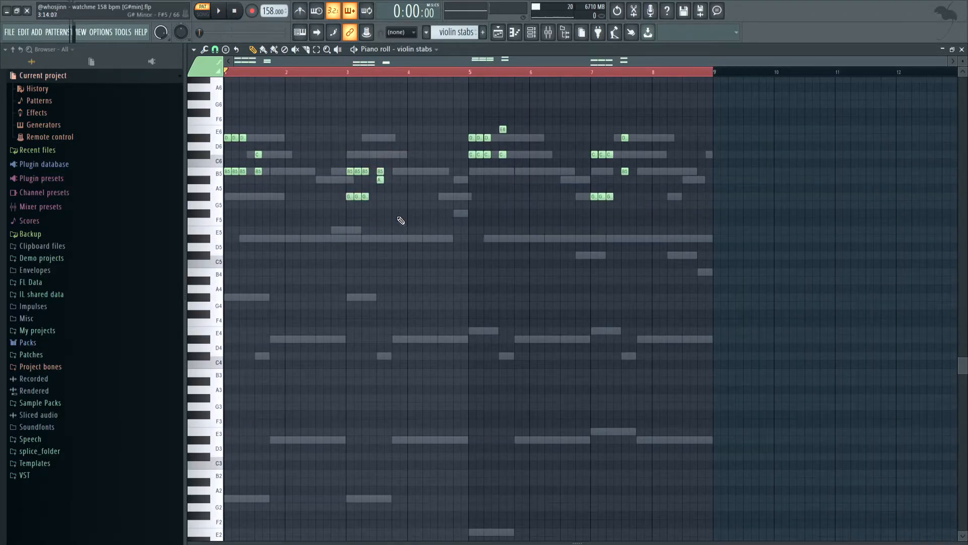
# - Highlight the repeated stab notes at the start of bars 1, 3, 5 and 7 one group after another
pyautogui.scroll(3, 257, 147)
pyautogui.scroll(-3, 257, 147)
pyautogui.moveTo(256, 135); pyautogui.dragTo(206, 137)
pyautogui.rightClick(371, 120)
pyautogui.moveTo(348, 199); pyautogui.dragTo(369, 196)
pyautogui.scroll(3, 370, 195)
pyautogui.scroll(-3, 370, 195)
pyautogui.moveTo(460, 144); pyautogui.dragTo(519, 106)
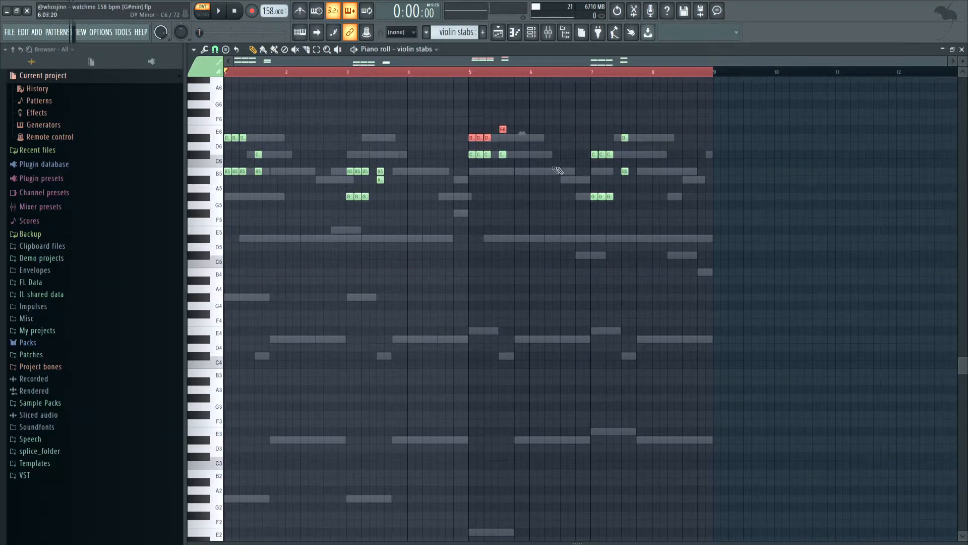
pyautogui.moveTo(582, 144); pyautogui.dragTo(617, 160)
pyautogui.scroll(3, 616, 160)
pyautogui.scroll(-3, 422, 157)
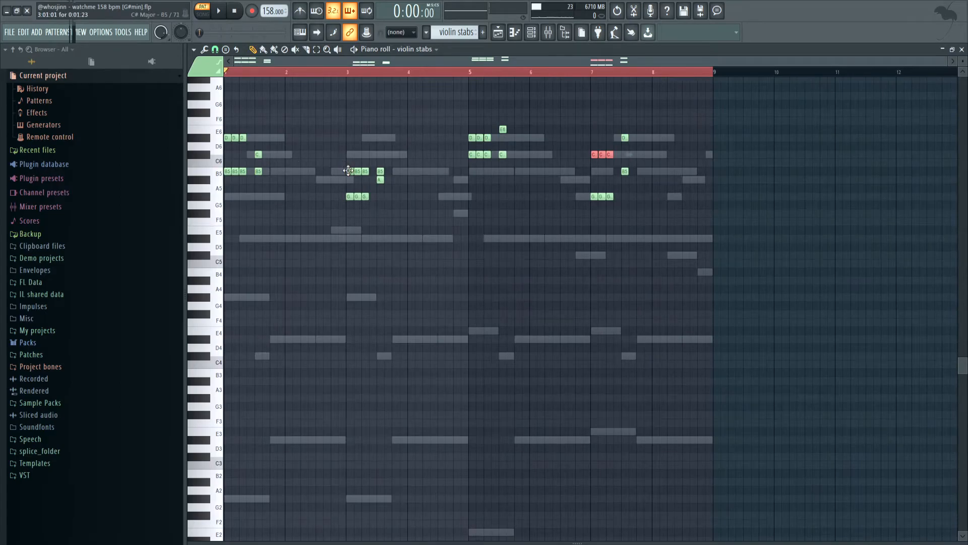
# - Play short excerpts of the violin stabs from bar 6 and from bar 3
pyautogui.scroll(4, 601, 151)
pyautogui.scroll(-1, 600, 153)
pyautogui.click(556, 72)
pyautogui.scroll(-2, 593, 121)
pyautogui.press('space')
pyautogui.press('space')
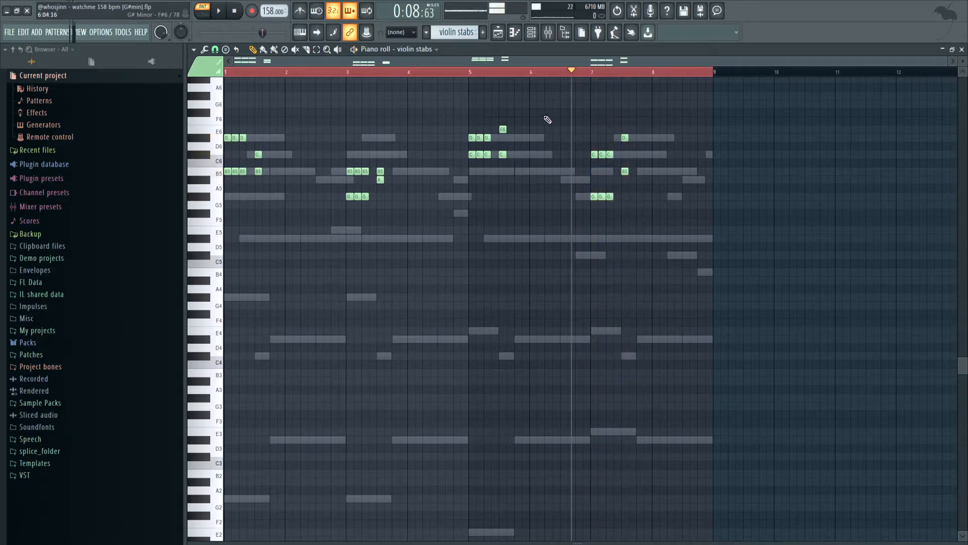
pyautogui.click(347, 74)
pyautogui.press('space')
pyautogui.press('space')
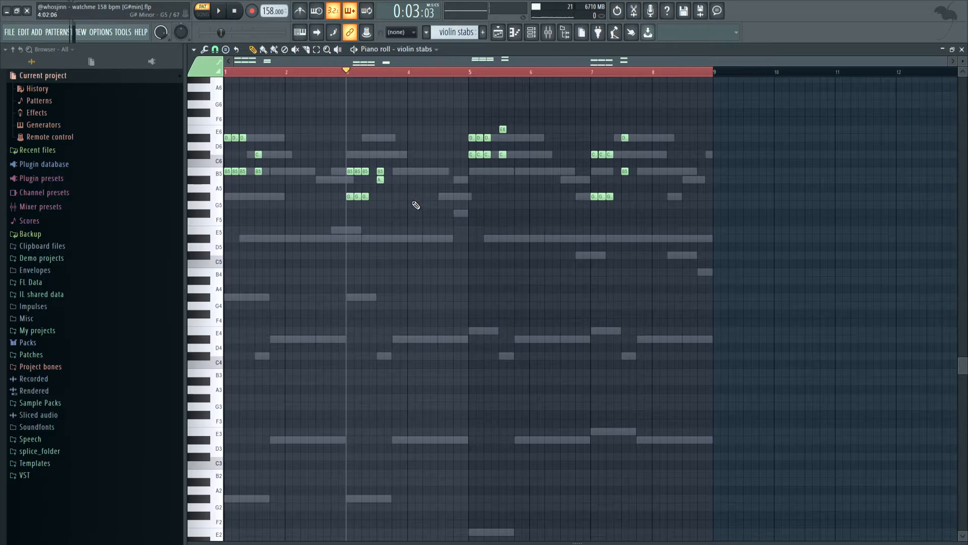
# - Highlight the fourth stab chord in bars 1, 3, 5 and 7 one by one, and clear the selection
pyautogui.moveTo(256, 135); pyautogui.dragTo(267, 174)
pyautogui.moveTo(377, 144); pyautogui.dragTo(385, 184)
pyautogui.moveTo(496, 120); pyautogui.dragTo(565, 227)
pyautogui.moveTo(619, 118); pyautogui.dragTo(638, 181)
pyautogui.keyDown('ctrl'); pyautogui.click(320, 143); pyautogui.keyUp('ctrl')
# - Examine the individual notes of the violin stab chords across bars 1 to 8, highlighting them voice by voice
pyautogui.scroll(2, 260, 138)
pyautogui.moveTo(261, 138); pyautogui.dragTo(515, 157)
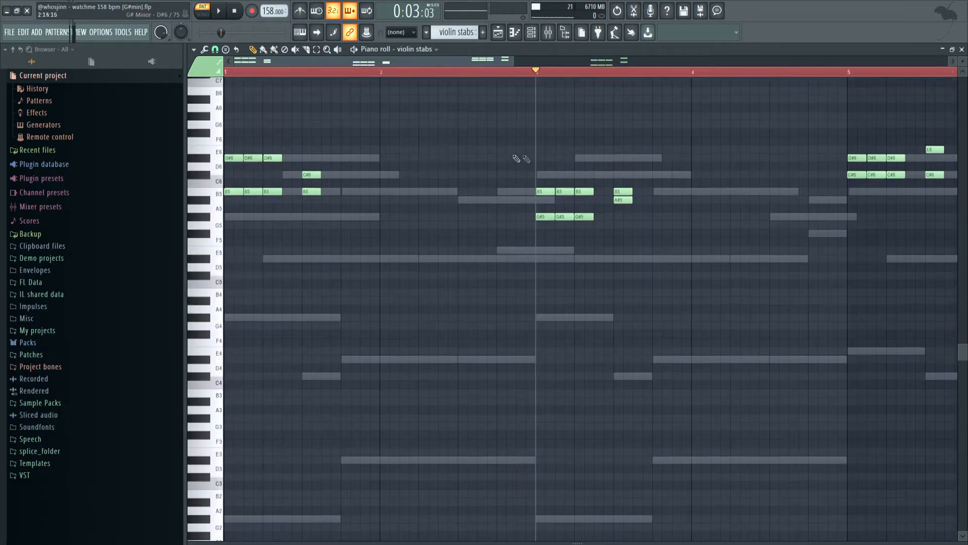
pyautogui.scroll(-1, 282, 141)
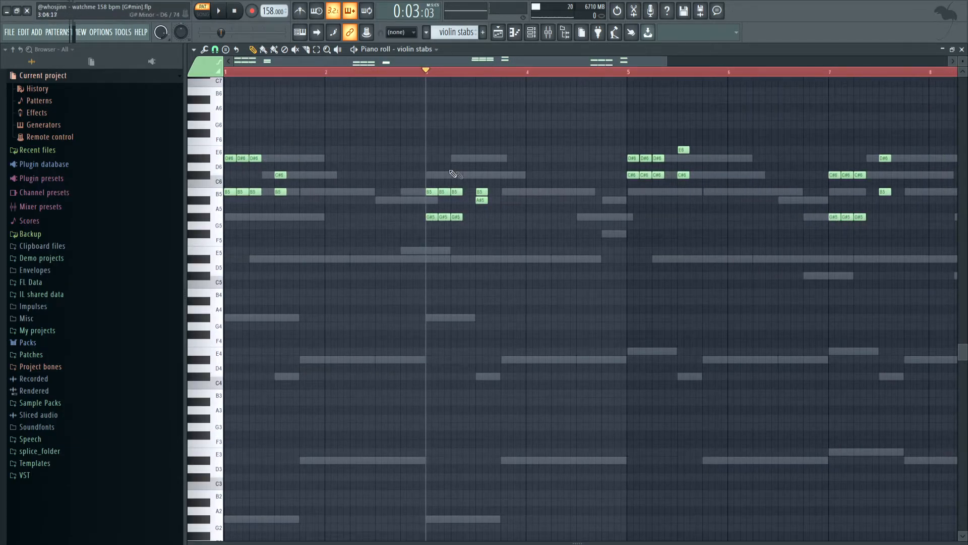
pyautogui.scroll(-2, 452, 173)
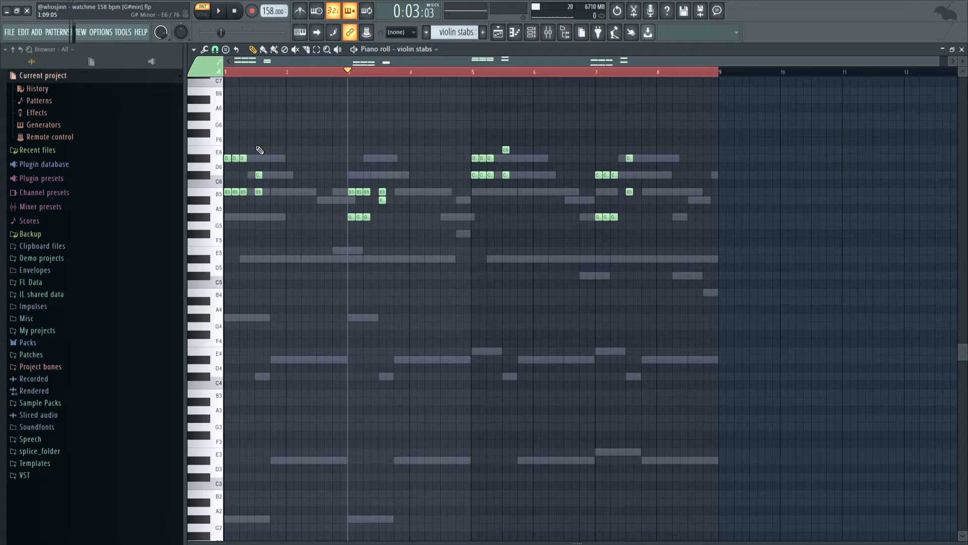
pyautogui.scroll(2, 232, 157)
pyautogui.moveTo(268, 166); pyautogui.dragTo(180, 143)
pyautogui.moveTo(306, 194); pyautogui.dragTo(262, 163)
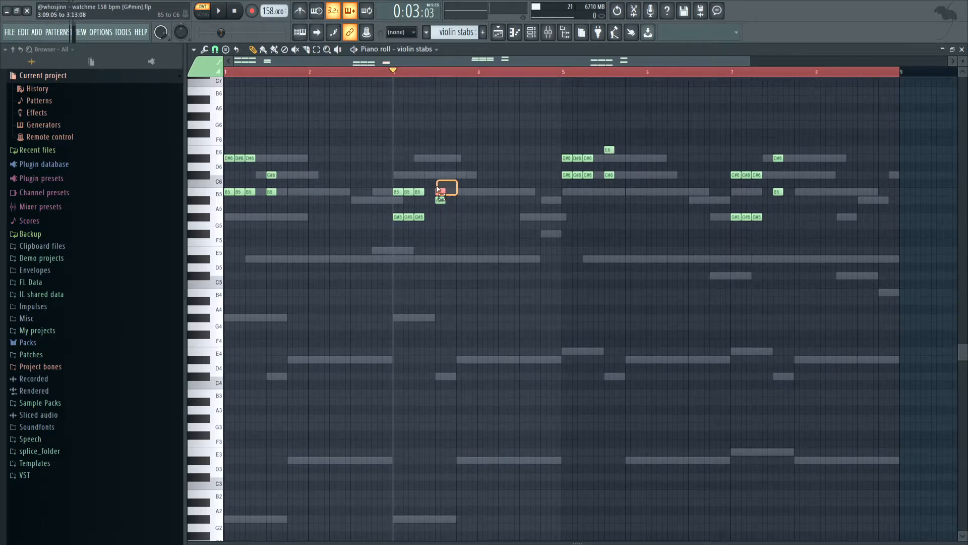
pyautogui.moveTo(436, 187); pyautogui.dragTo(437, 187)
pyautogui.moveTo(462, 201); pyautogui.dragTo(429, 200)
pyautogui.moveTo(664, 158); pyautogui.dragTo(591, 148)
pyautogui.moveTo(815, 162); pyautogui.dragTo(773, 151)
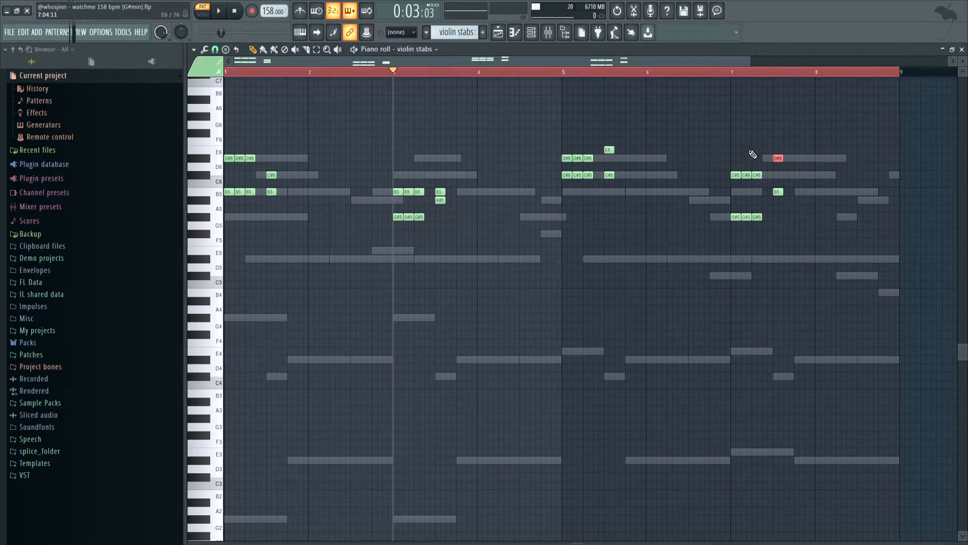
pyautogui.scroll(-2, 519, 130)
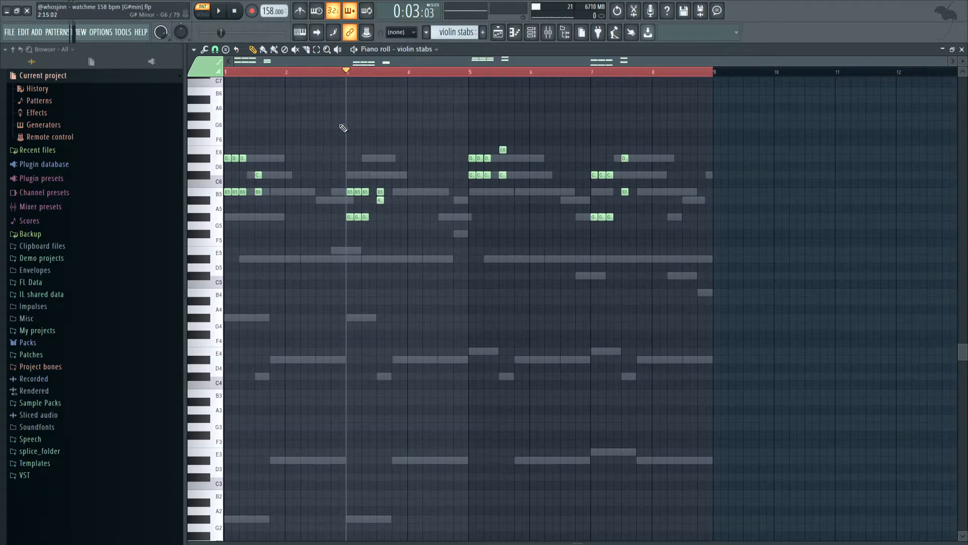
# - Unmute the keys track in the playlist and play bars 1 to 8 in song mode with piano, keys and violin stabs
pyautogui.scroll(2, 348, 132)
pyautogui.click(240, 11)
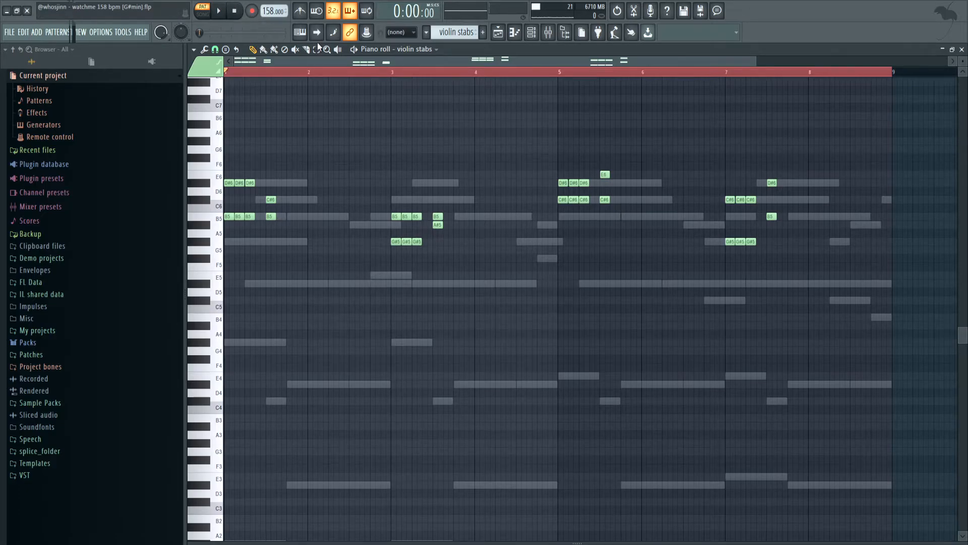
pyautogui.press('F5')
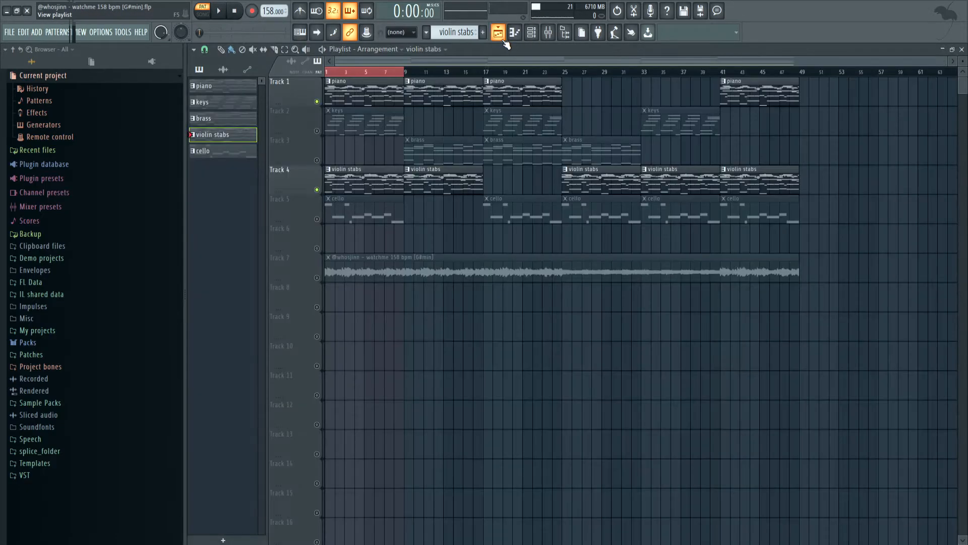
pyautogui.click(318, 131)
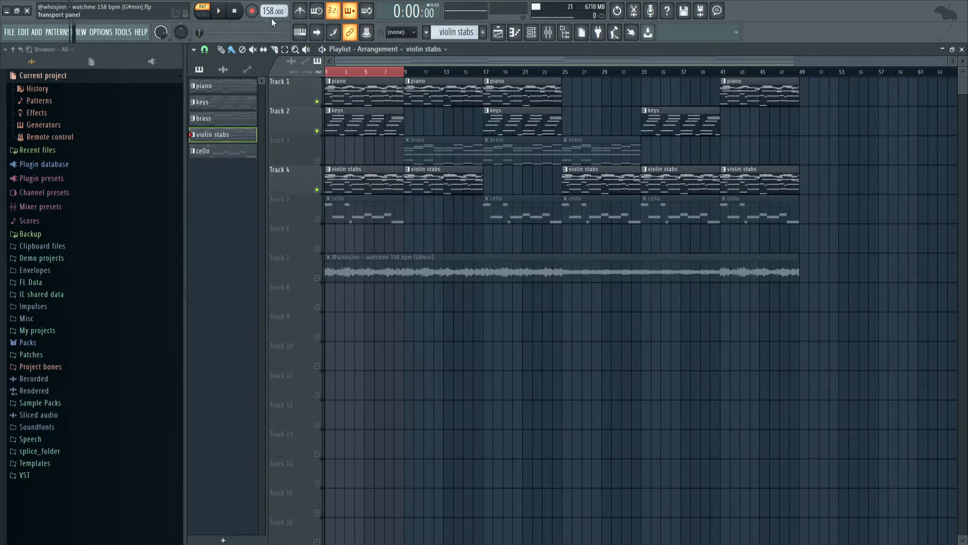
pyautogui.click(206, 15)
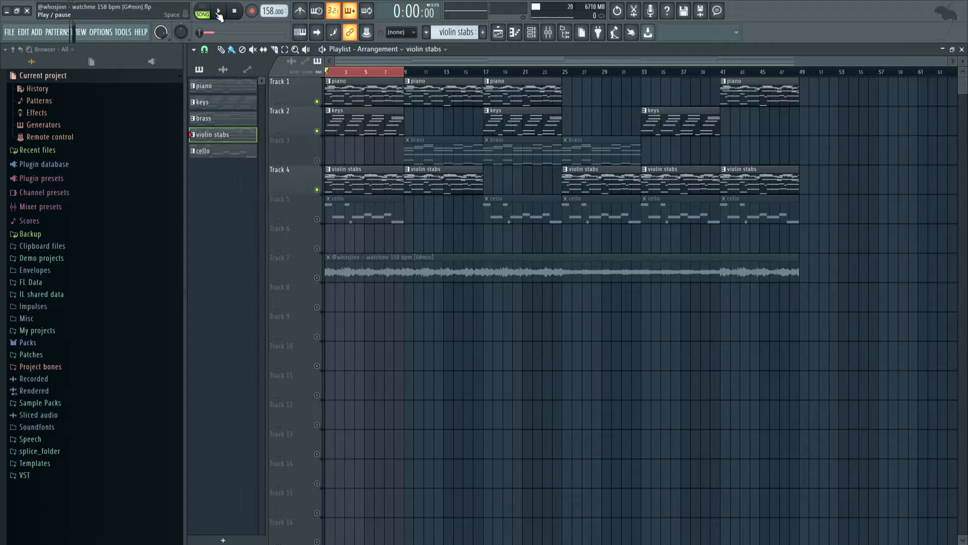
pyautogui.click(218, 12)
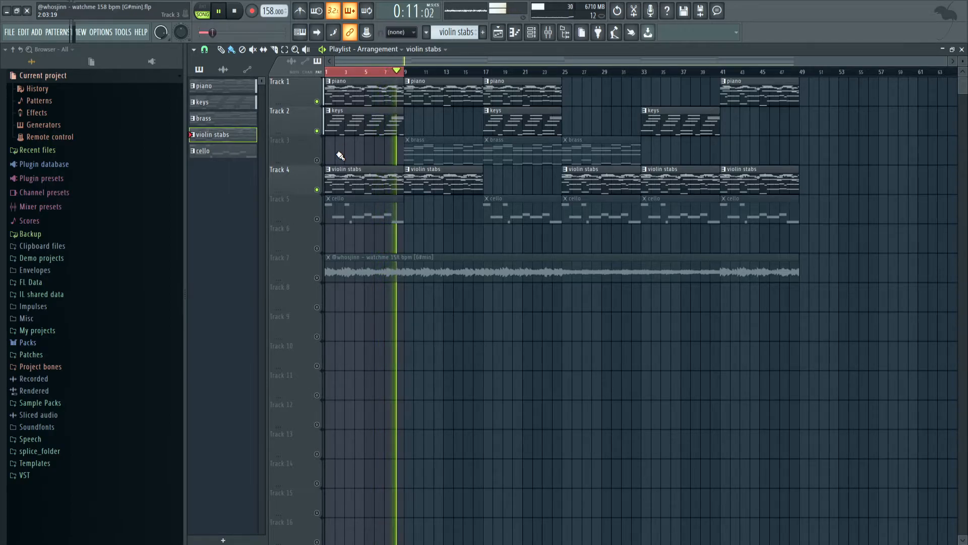
pyautogui.click(234, 11)
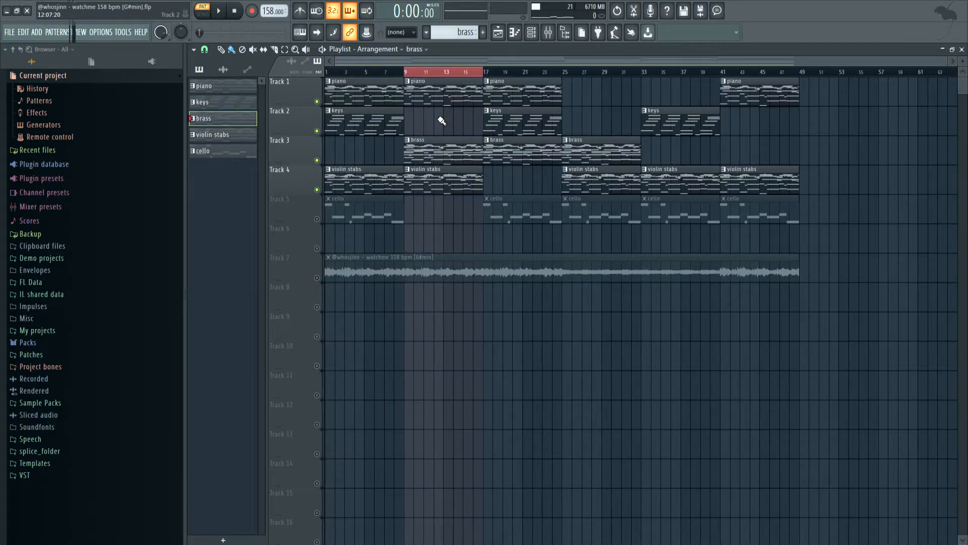
# - Open the brass pattern's piano roll on the Kontakt_4 #2 channel and play the pattern on its own
pyautogui.doubleClick(433, 148)
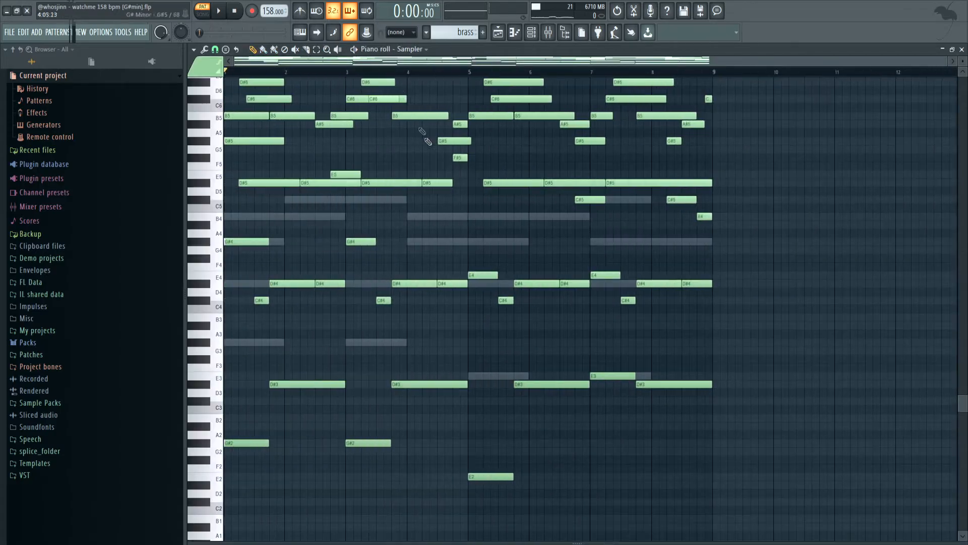
pyautogui.click(400, 49)
pyautogui.click(416, 114)
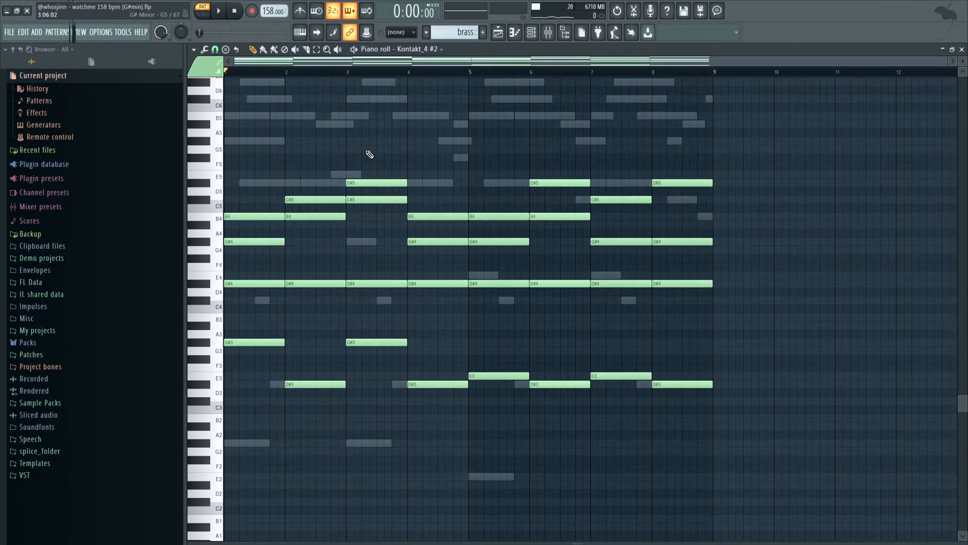
pyautogui.press('space')
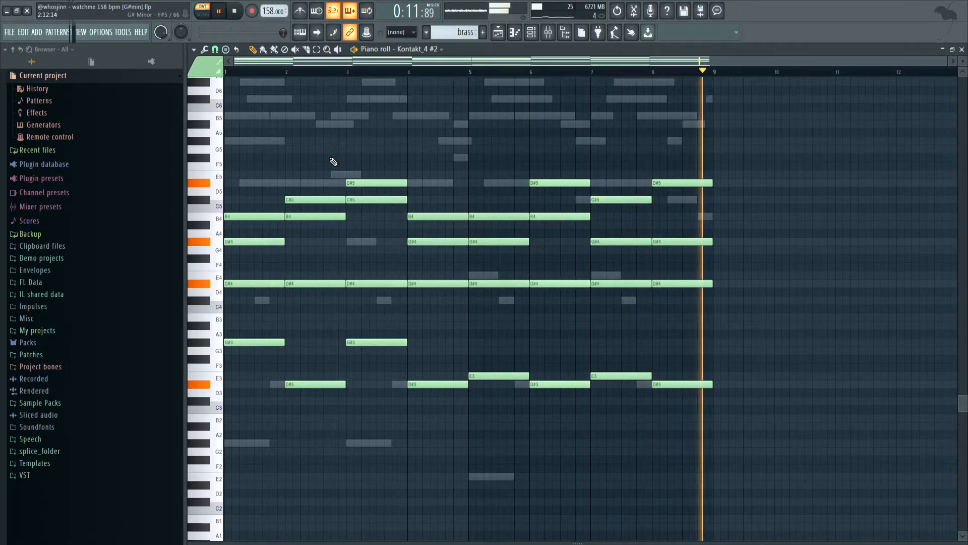
pyautogui.press('space')
# - Inspect the CineBrass Pro Twelve Horn Ensemble patch in Kontakt on the brass channel, and return to its piano roll
pyautogui.press('F6')
pyautogui.click(367, 145)
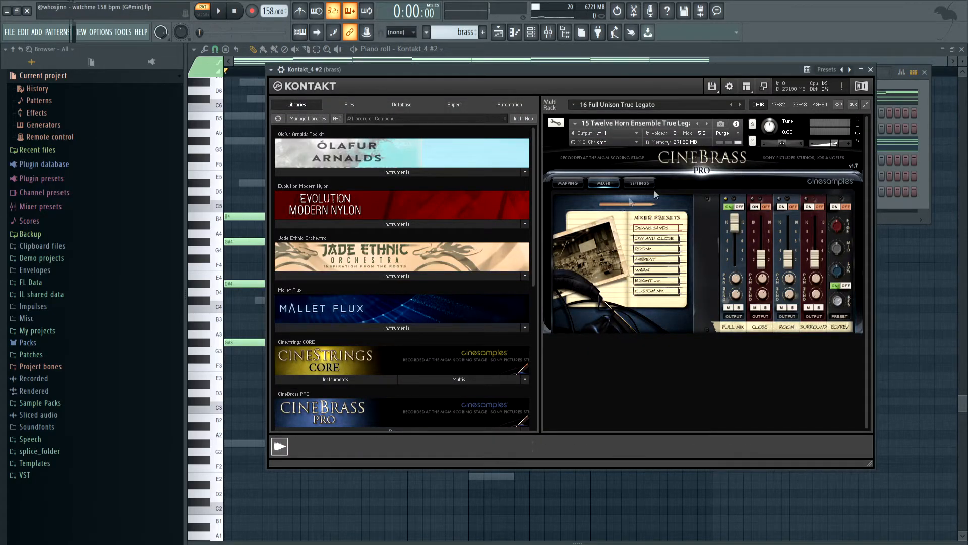
pyautogui.rightClick(939, 274)
pyautogui.scroll(3, 472, 212)
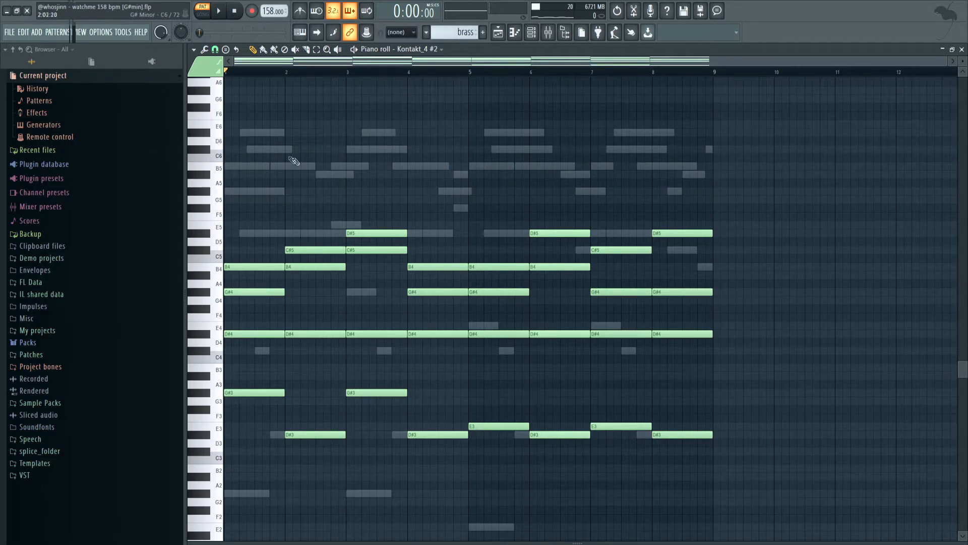
# - Compare the brass chords with the Sampler channel's notes, and return to the Kontakt_4 #2 channel
pyautogui.doubleClick(271, 167)
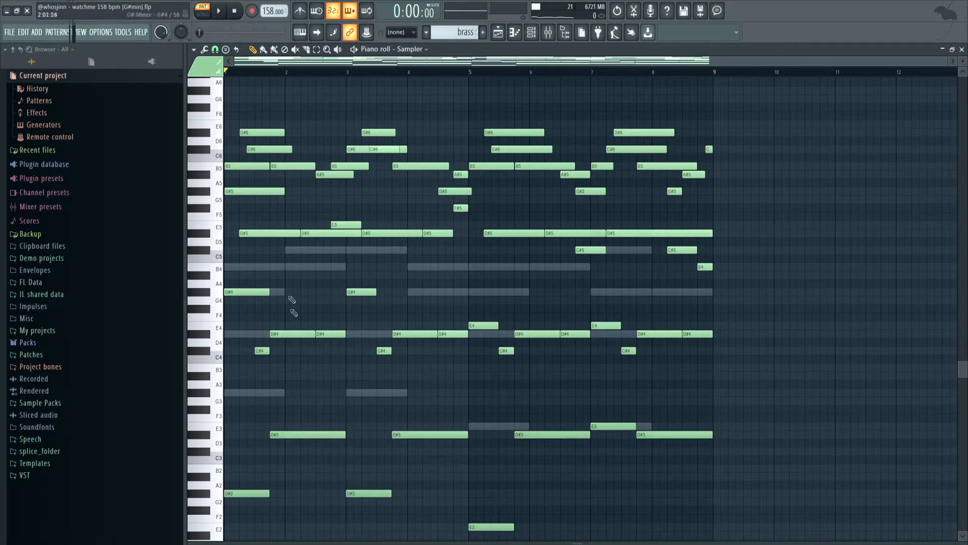
pyautogui.doubleClick(280, 267)
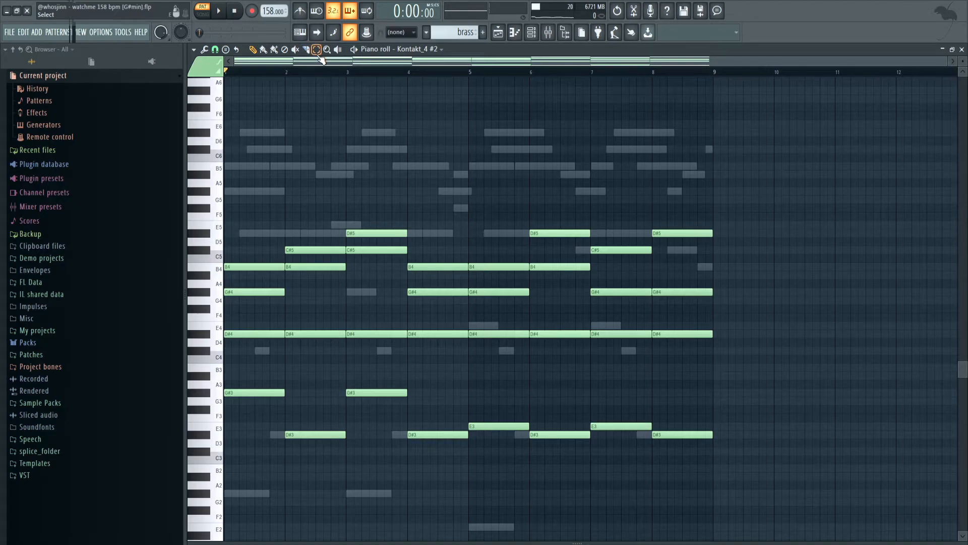
pyautogui.scroll(-4, 299, 224)
pyautogui.scroll(3, 243, 187)
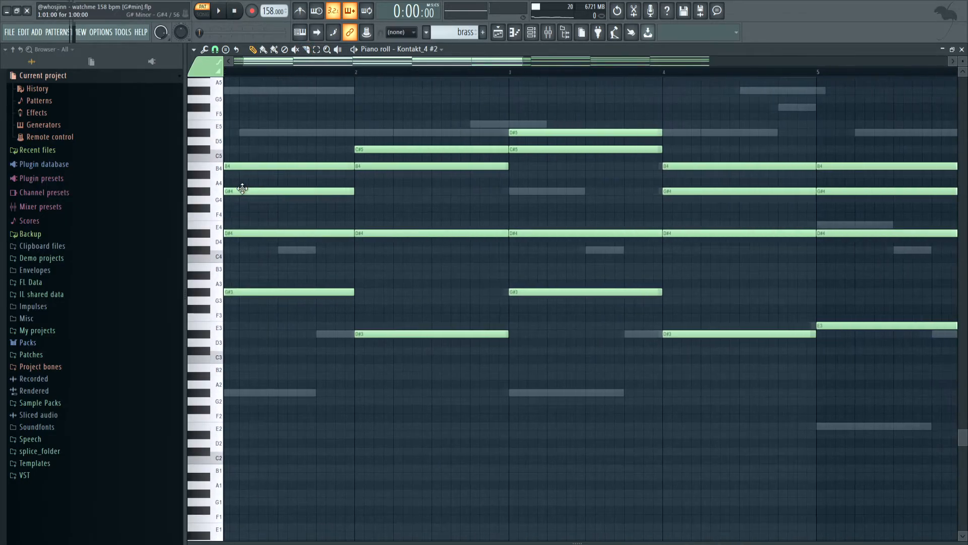
# - Highlight all the brass chord notes across bars 1 to 8, and clear the selection
pyautogui.scroll(-3, 274, 210)
pyautogui.scroll(3, 277, 157)
pyautogui.moveTo(249, 143); pyautogui.dragTo(694, 454)
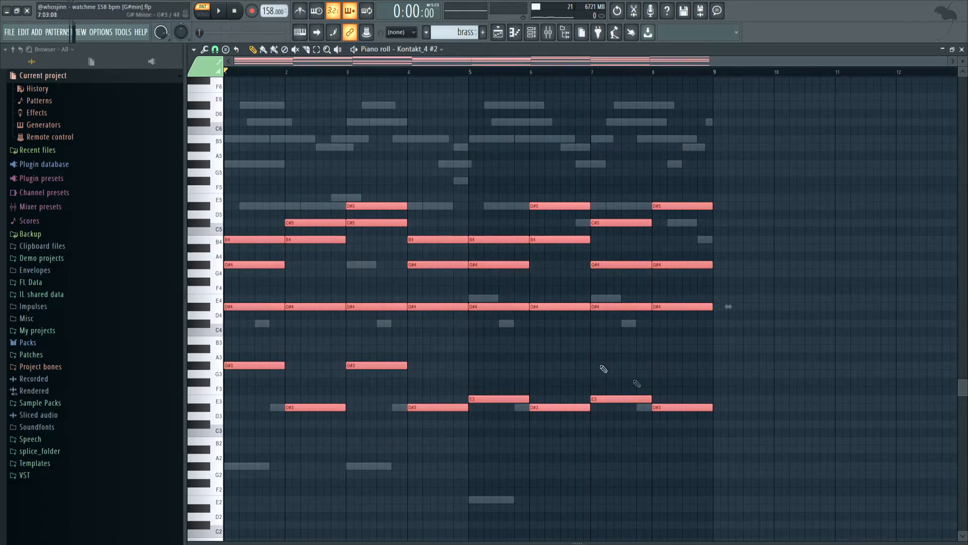
pyautogui.keyDown('ctrl'); pyautogui.click(319, 150); pyautogui.keyUp('ctrl')
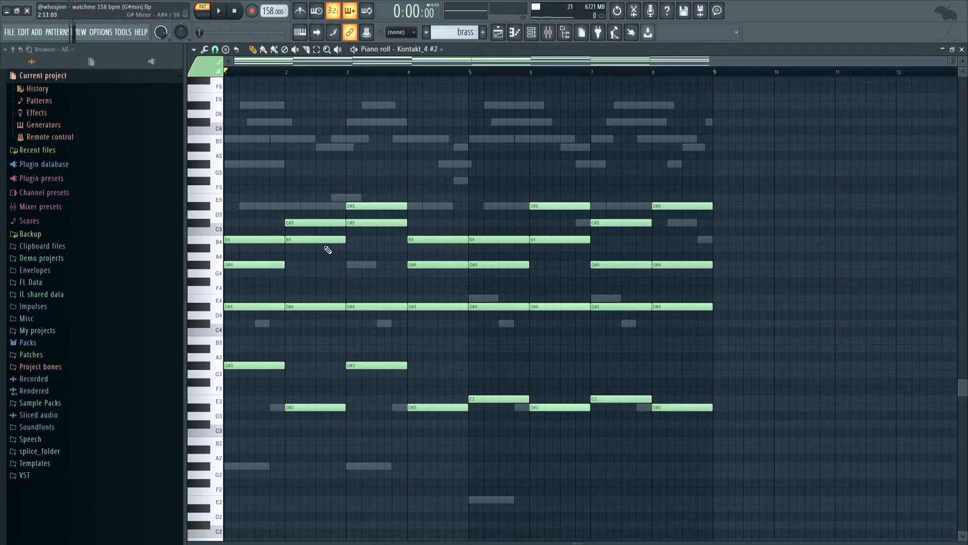
# - Highlight the brass chords in bars 1 and 3, and examine the ghosted melody notes above the brass
pyautogui.moveTo(358, 172); pyautogui.dragTo(369, 387)
pyautogui.moveTo(235, 114); pyautogui.dragTo(203, 410)
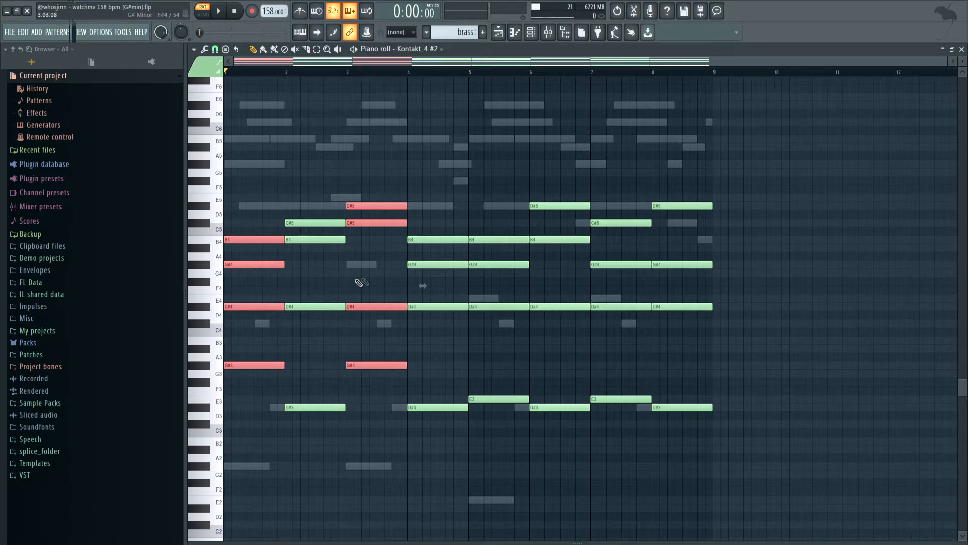
pyautogui.keyDown('ctrl'); pyautogui.click(387, 142); pyautogui.keyUp('ctrl')
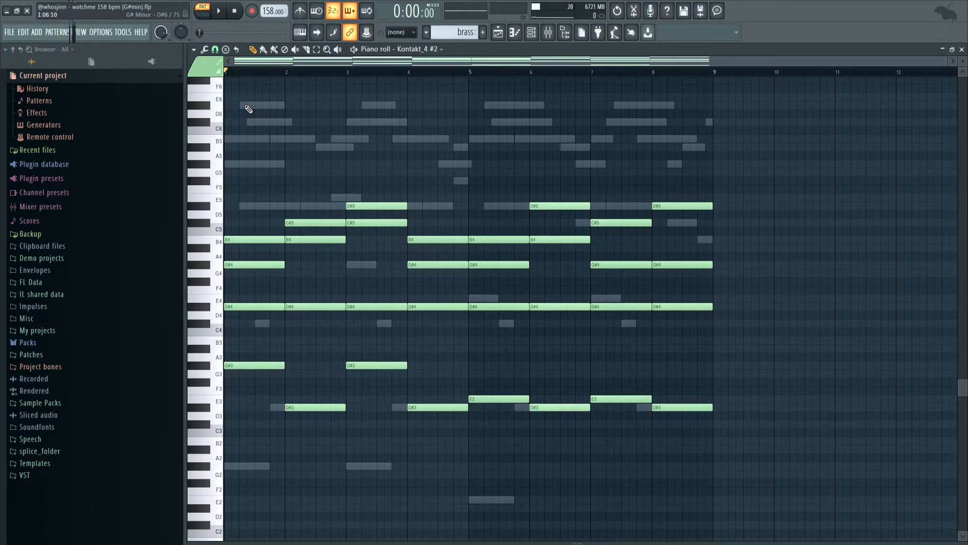
pyautogui.moveTo(251, 93); pyautogui.dragTo(780, 183)
# - Switch the playlist to song mode and move the loop selection to bars 1 to 8
pyautogui.press('F5')
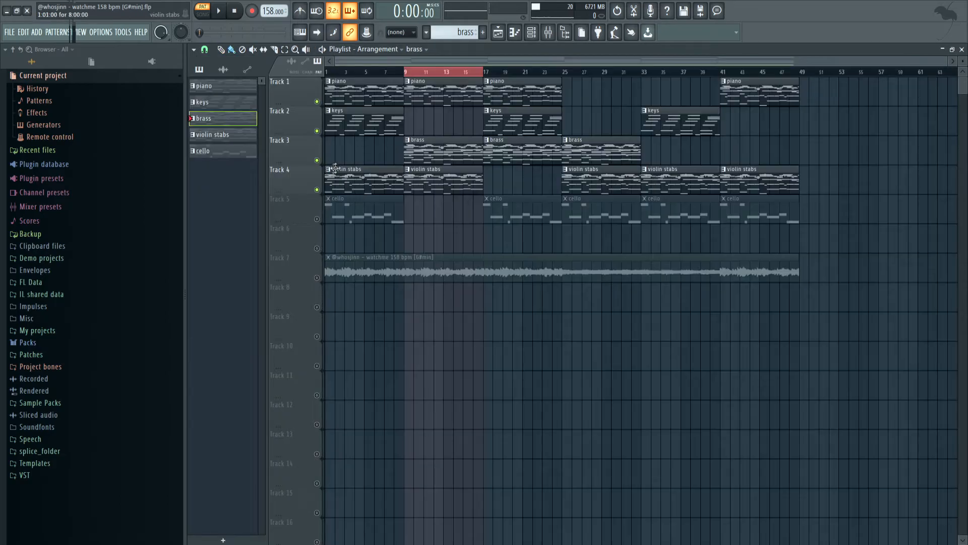
pyautogui.click(202, 14)
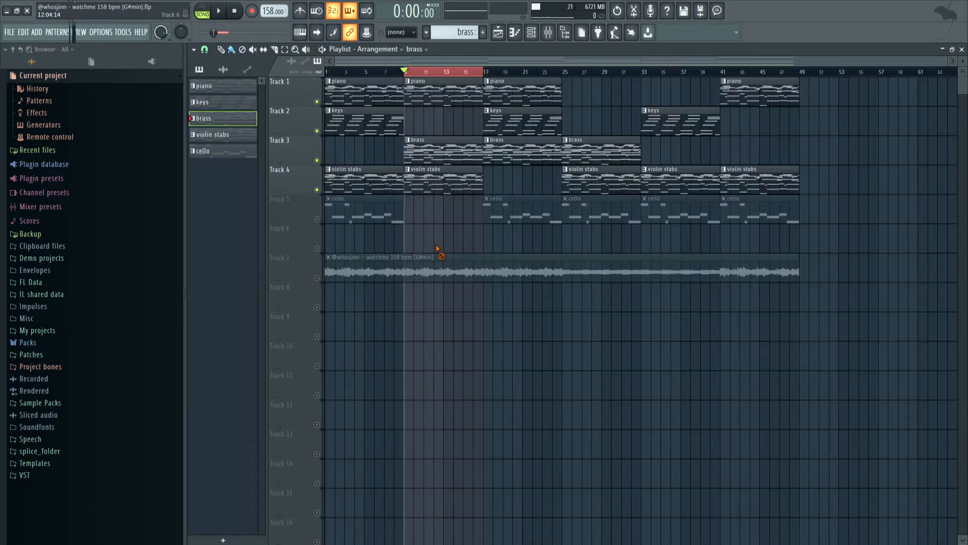
pyautogui.moveTo(403, 72); pyautogui.dragTo(327, 72)
pyautogui.rightClick(446, 229)
# - Try a brass clip at bar 1 on Track 3 by playing bars 1 to 8, and delete the added clip
pyautogui.moveTo(432, 152); pyautogui.dragTo(354, 143)
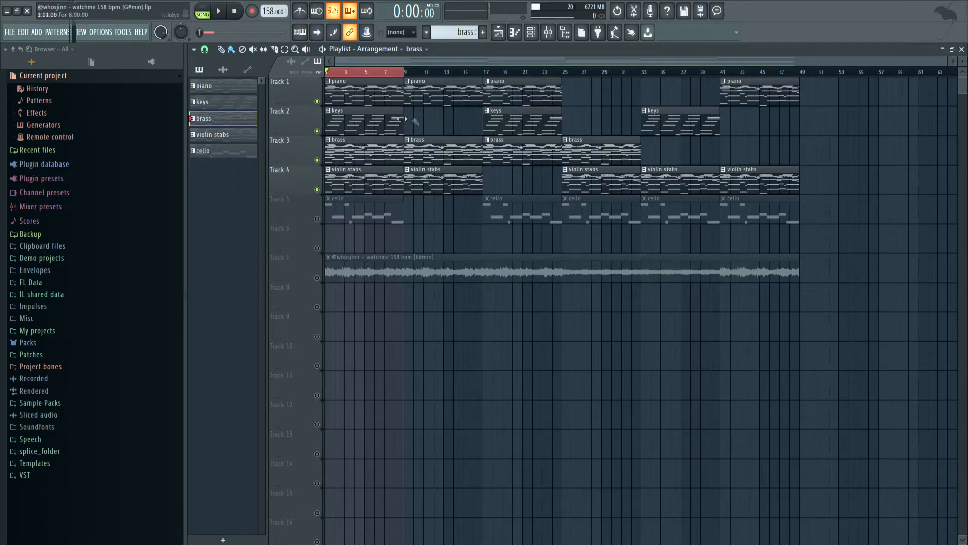
pyautogui.press('space')
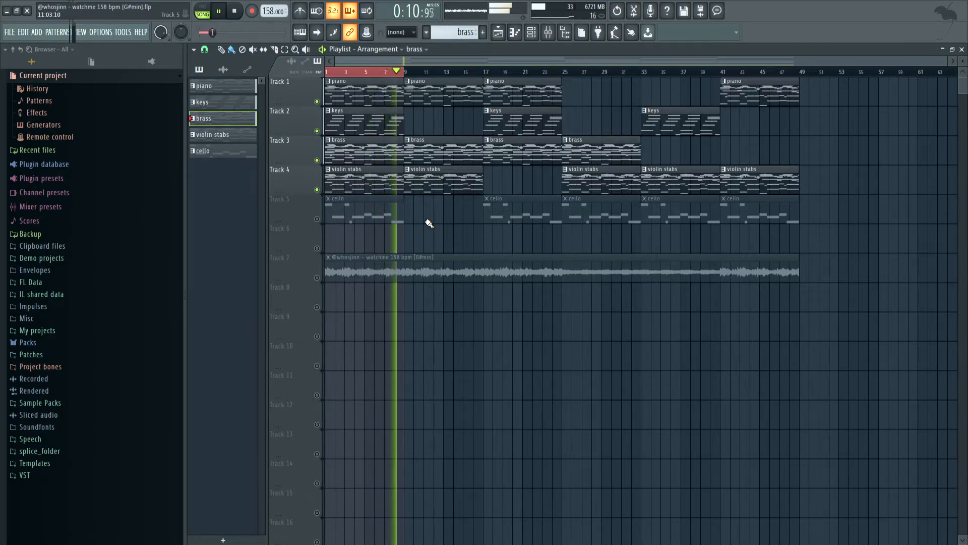
pyautogui.press('space')
pyautogui.rightClick(373, 154)
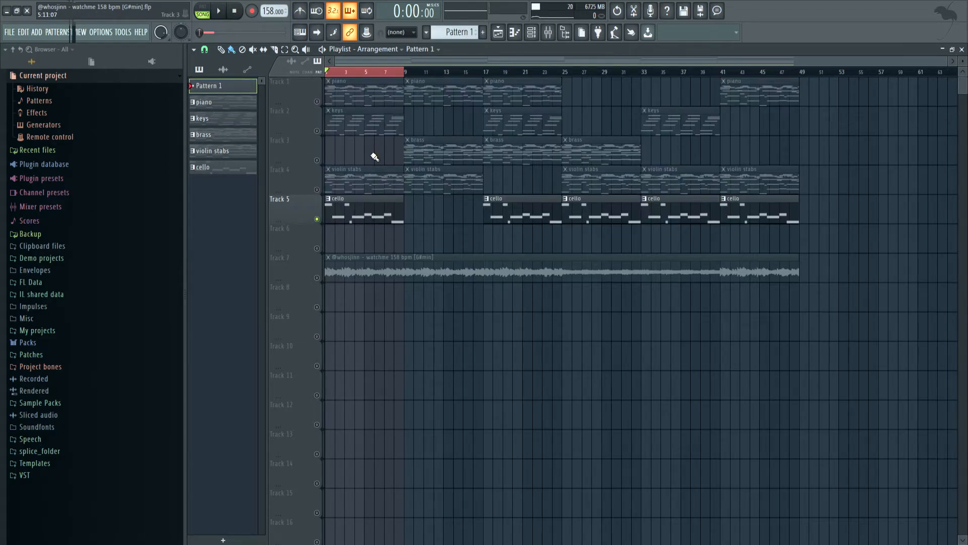
# - Open the piano pattern's notes, highlight the lower notes, and return to the playlist
pyautogui.doubleClick(351, 92)
pyautogui.moveTo(290, 270); pyautogui.dragTo(807, 475)
pyautogui.click(499, 33)
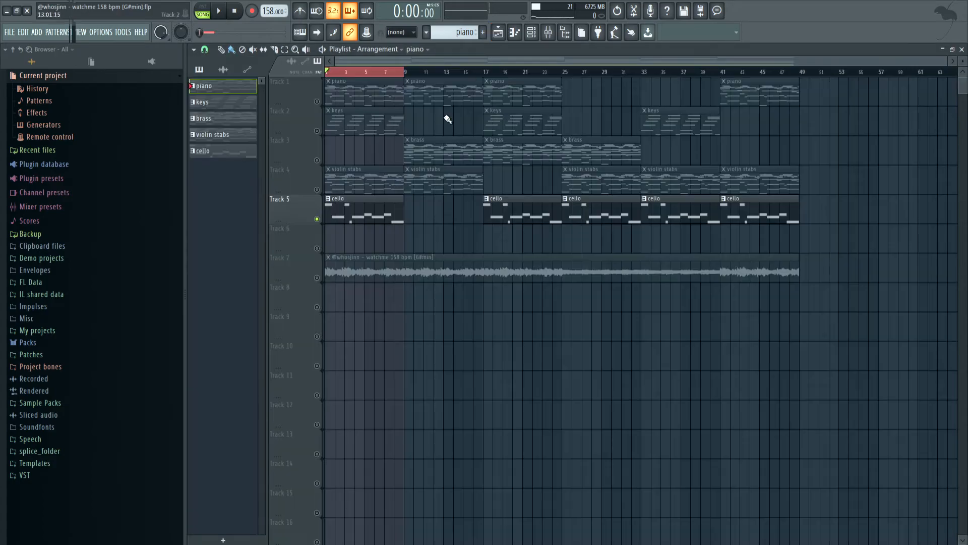
# - Open the cello pattern's notes, play the pattern on its own, and return to the playlist
pyautogui.doubleClick(394, 218)
pyautogui.scroll(1, 363, 147)
pyautogui.click(202, 11)
pyautogui.press('space')
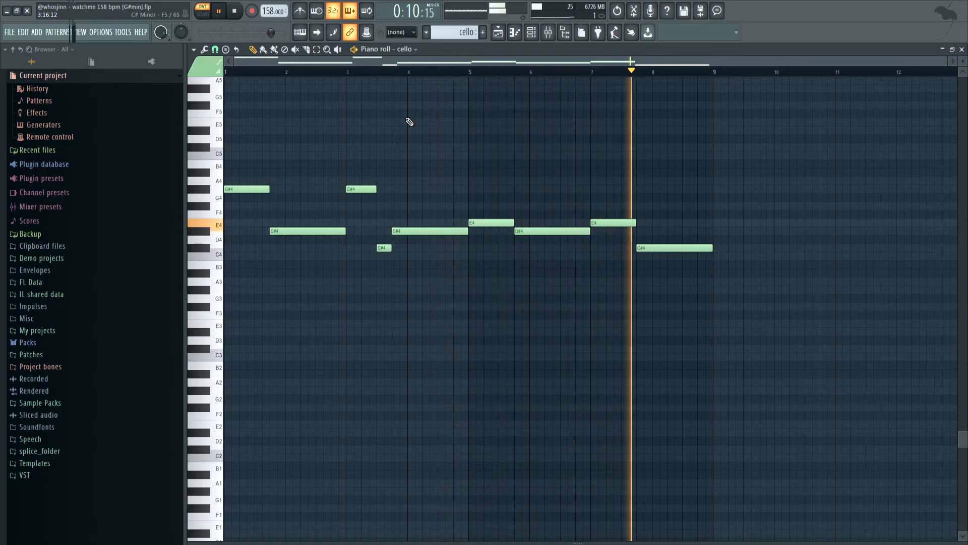
pyautogui.press('space')
pyautogui.click(498, 32)
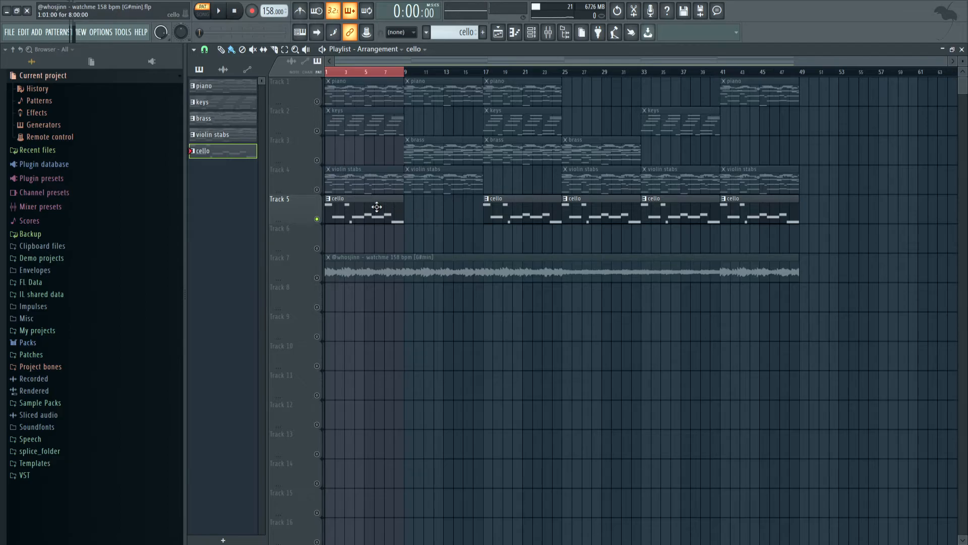
# - Unsolo Track 5, clear the loop selection, and play the arrangement from the start with the Track 7 audio muted
pyautogui.rightClick(317, 219)
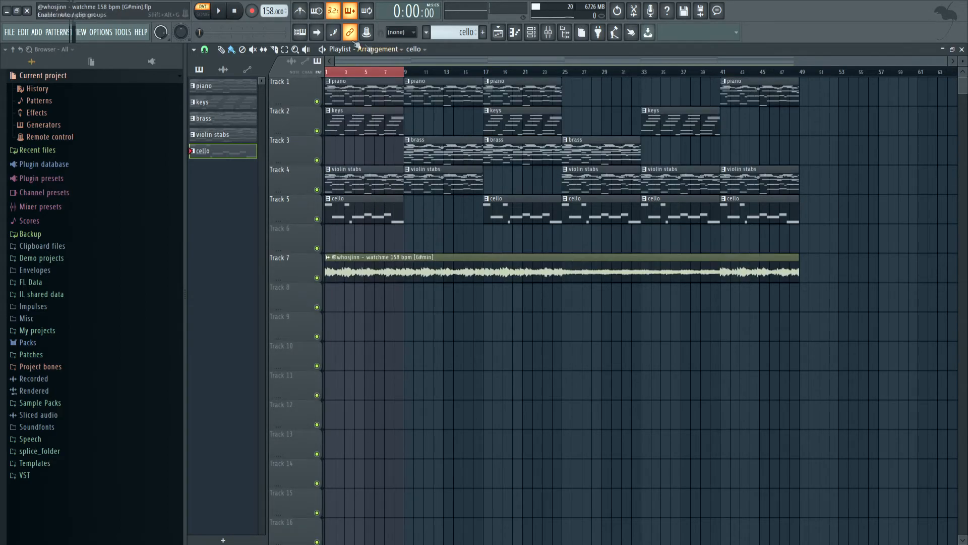
pyautogui.click(366, 71)
pyautogui.click(317, 278)
pyautogui.press('space')
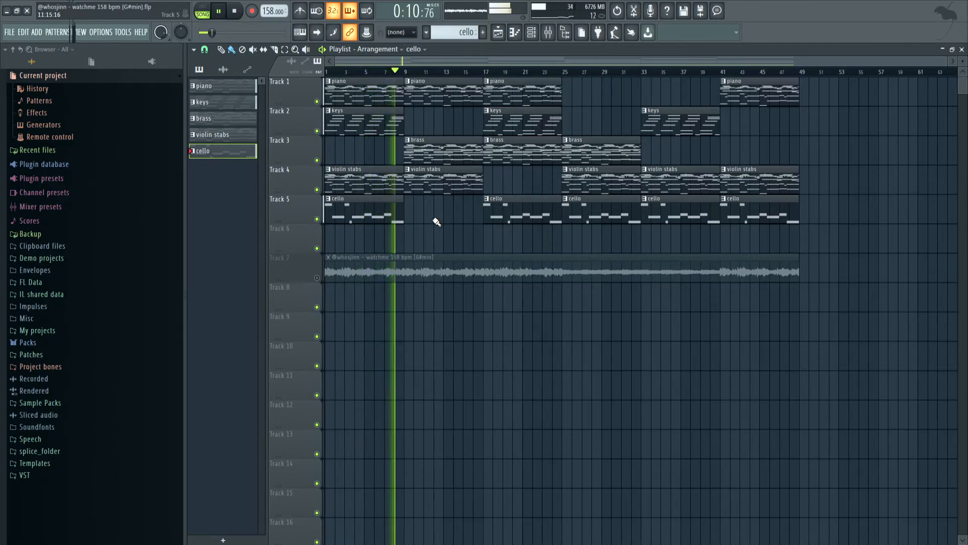
pyautogui.press('space')
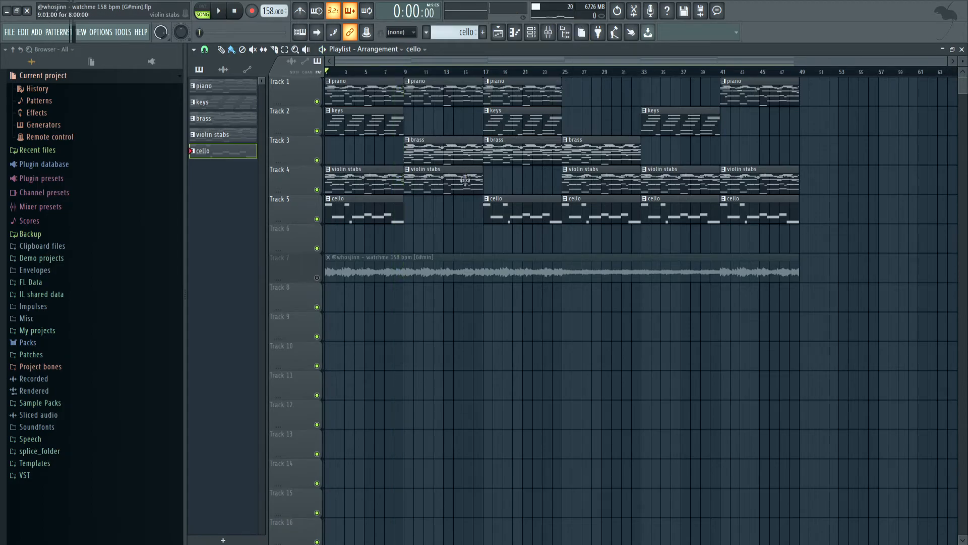
# - Inspect the piano mixer track's effects, including its Fruity parametric EQ 2 low-cut curve, and close the EQ
pyautogui.click(550, 33)
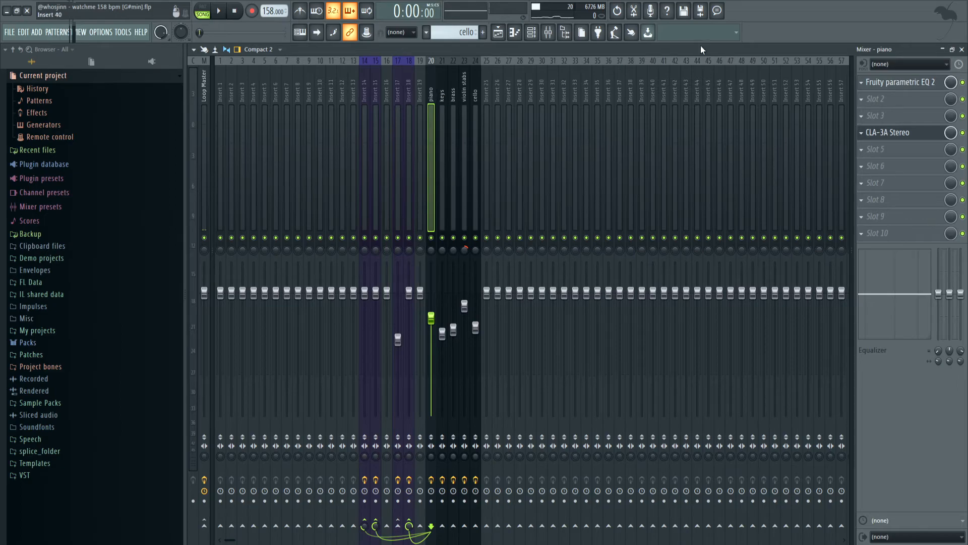
pyautogui.moveTo(408, 93); pyautogui.dragTo(360, 92)
pyautogui.click(434, 89)
pyautogui.click(916, 83)
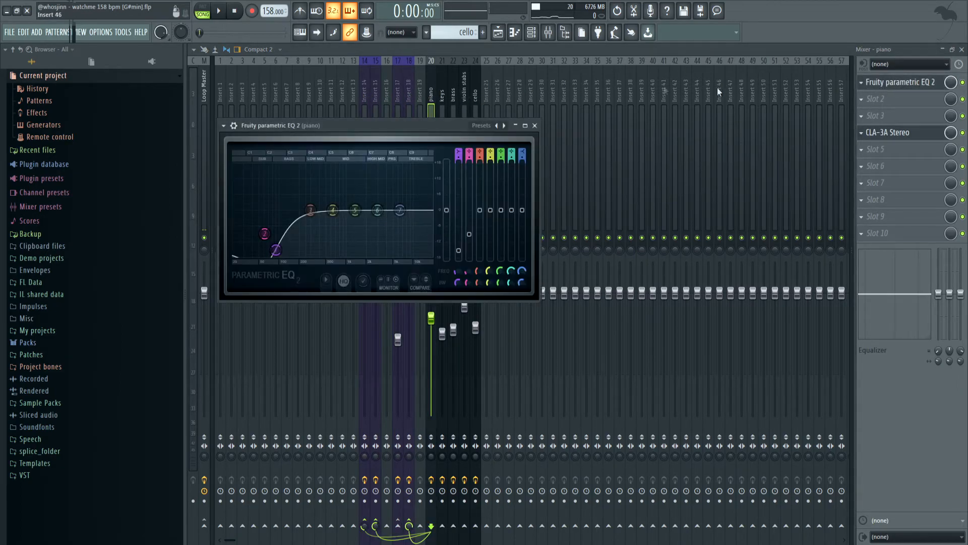
pyautogui.click(538, 128)
# - Compare the effect chains and sends of the keys, brass, violin stabs, cello and piano mixer tracks
pyautogui.click(441, 79)
pyautogui.click(452, 79)
pyautogui.click(462, 78)
pyautogui.click(472, 76)
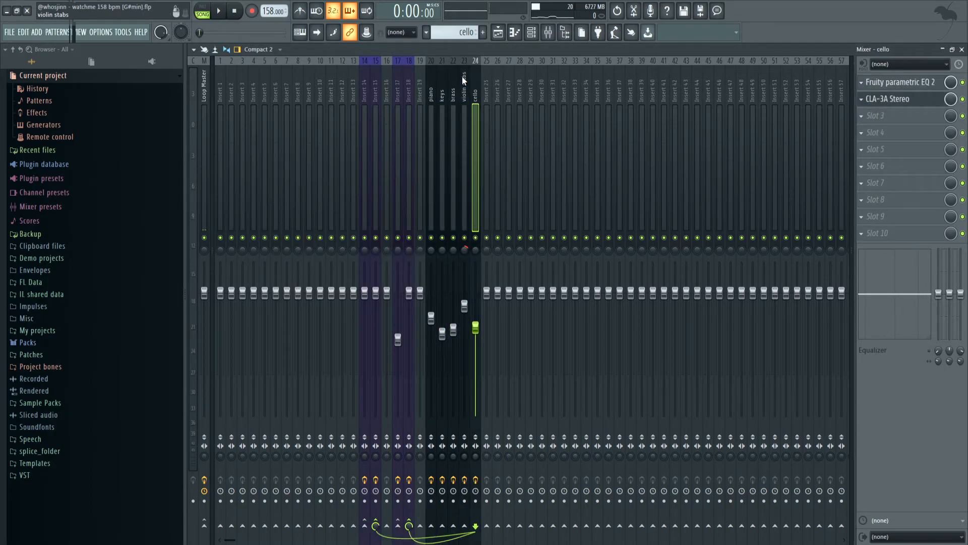
pyautogui.click(462, 71)
pyautogui.click(452, 72)
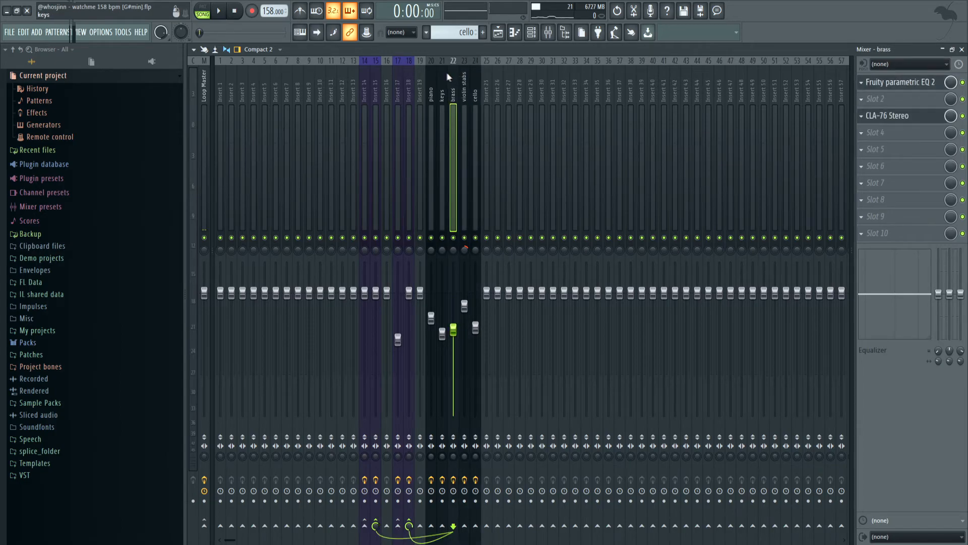
pyautogui.click(443, 75)
pyautogui.click(432, 83)
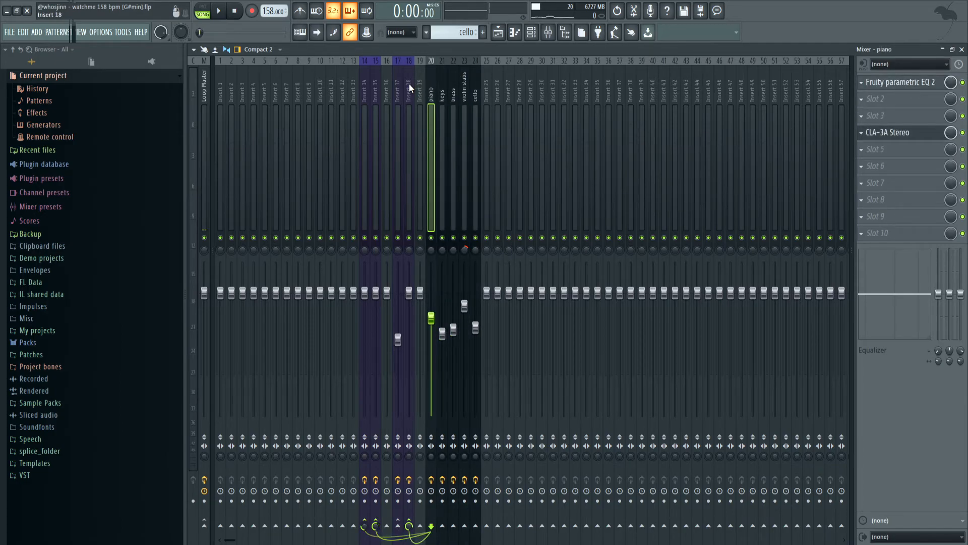
# - Examine the SSLComp and S1 Imager settings on Insert 18, the bus fed by the piano through cello tracks
pyautogui.click(411, 82)
pyautogui.moveTo(474, 96); pyautogui.dragTo(432, 95)
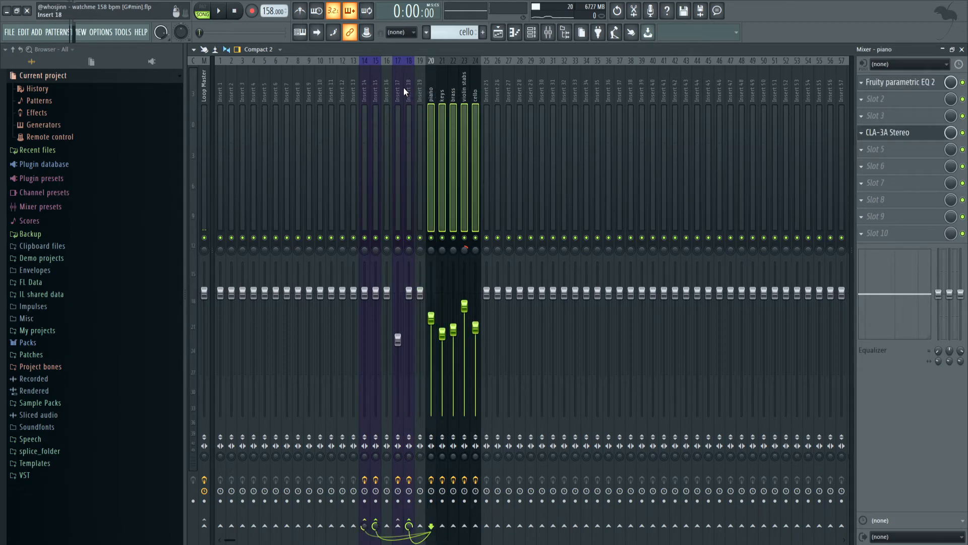
pyautogui.click(408, 89)
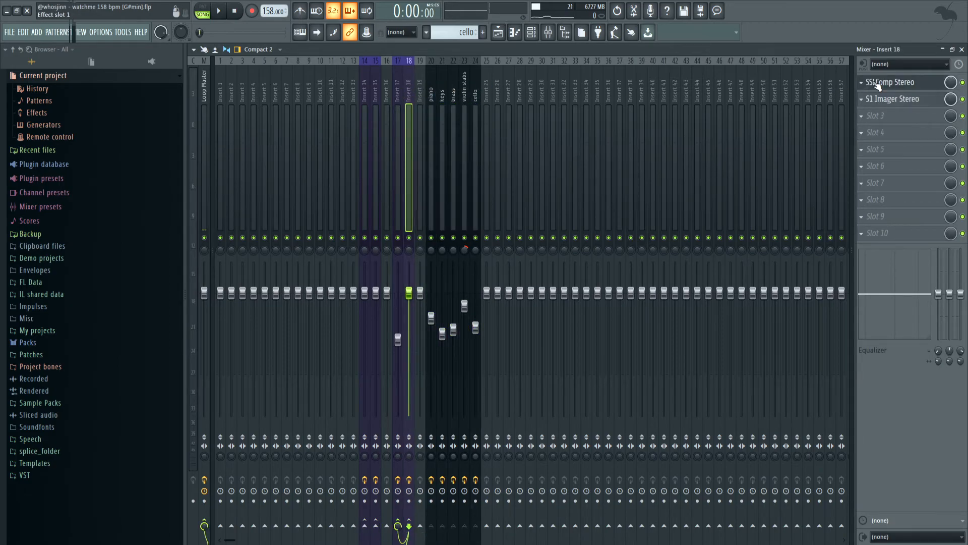
pyautogui.click(907, 82)
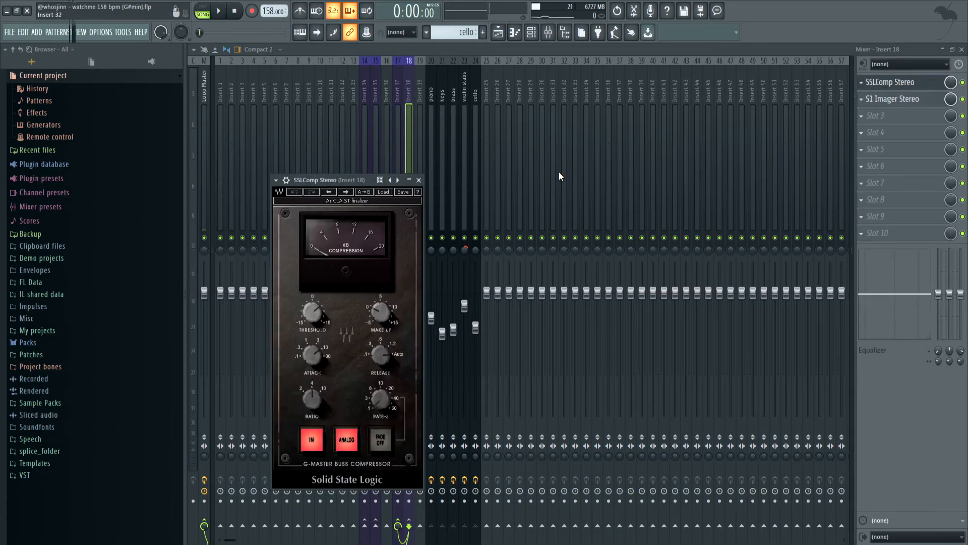
pyautogui.click(922, 104)
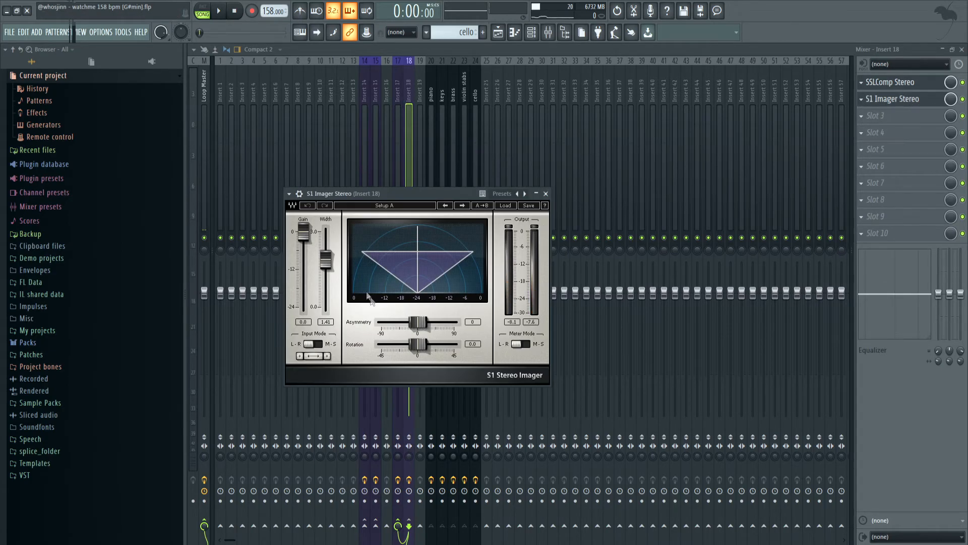
pyautogui.press('Escape')
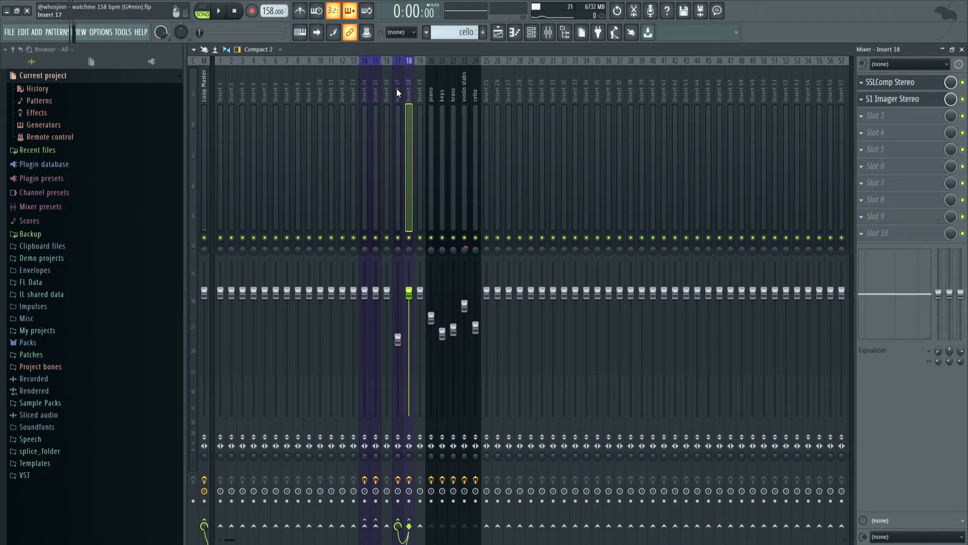
# - Inspect the effects on Inserts 17, 15 and 14, and highlight the piano through cello mixer tracks
pyautogui.click(396, 89)
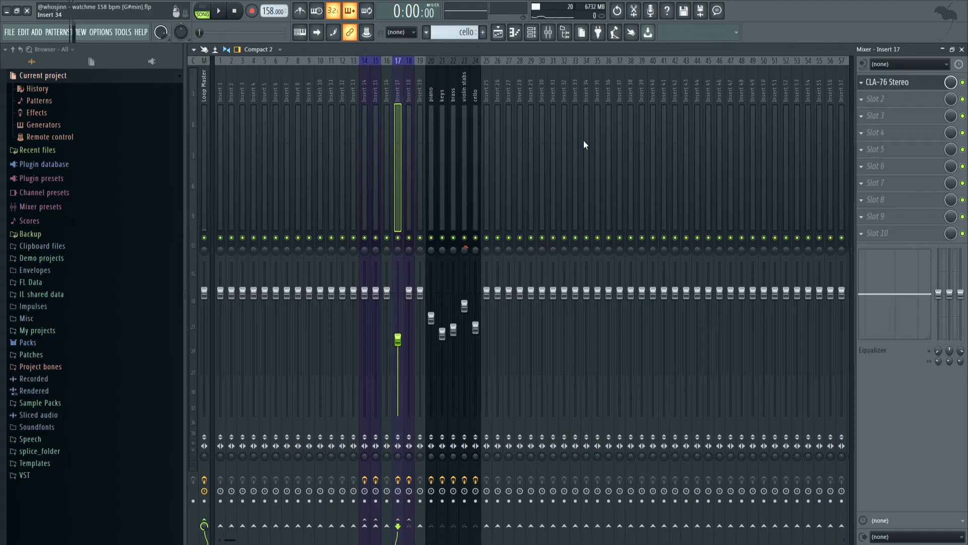
pyautogui.click(379, 86)
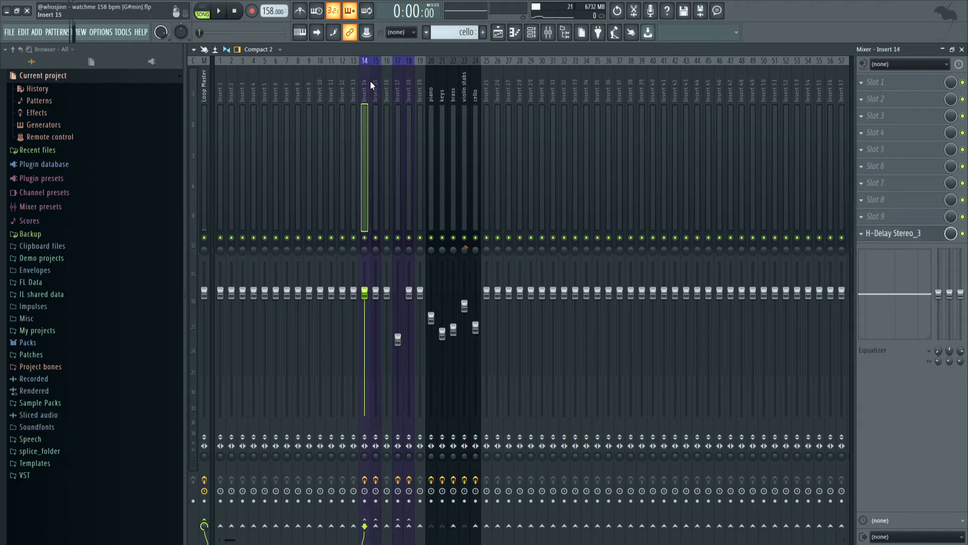
pyautogui.click(430, 82)
pyautogui.keyDown('shift'); pyautogui.click(475, 86); pyautogui.keyUp('shift')
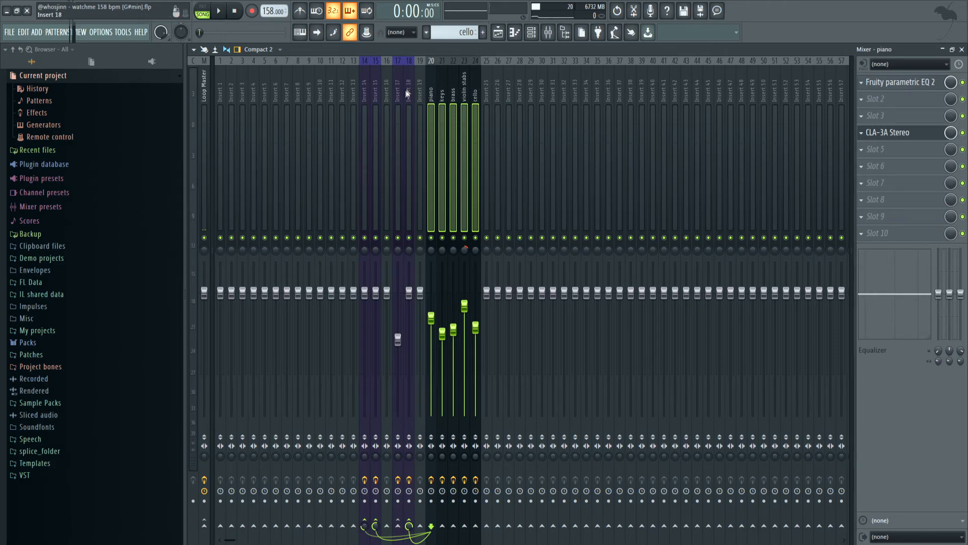
# - Check the piano track's CLA-3A mix level, solo the piano mixer track, and mute Insert 17
pyautogui.click(431, 82)
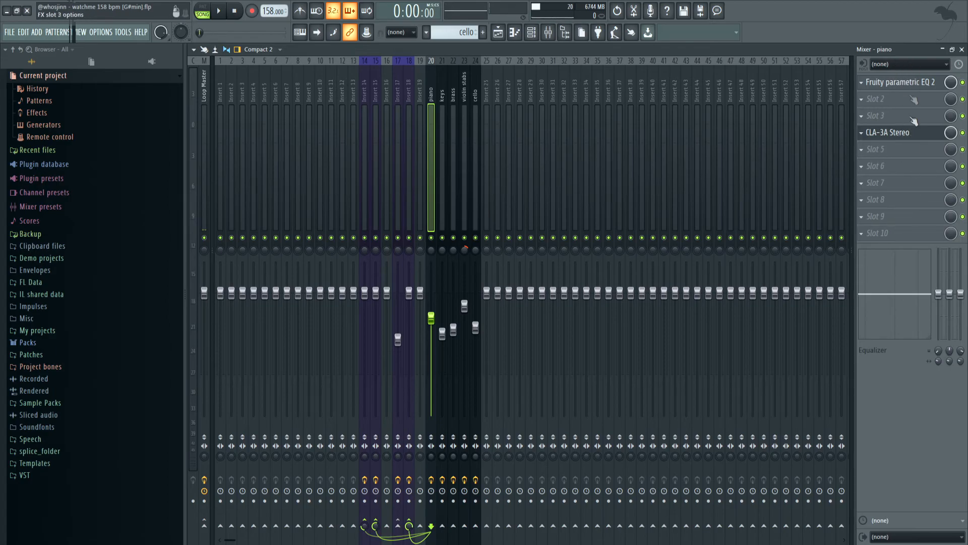
pyautogui.moveTo(951, 134)
pyautogui.mouseDown()
pyautogui.moveTo(952, 167)
pyautogui.moveTo(952, 133)
pyautogui.mouseUp()
pyautogui.rightClick(433, 239)
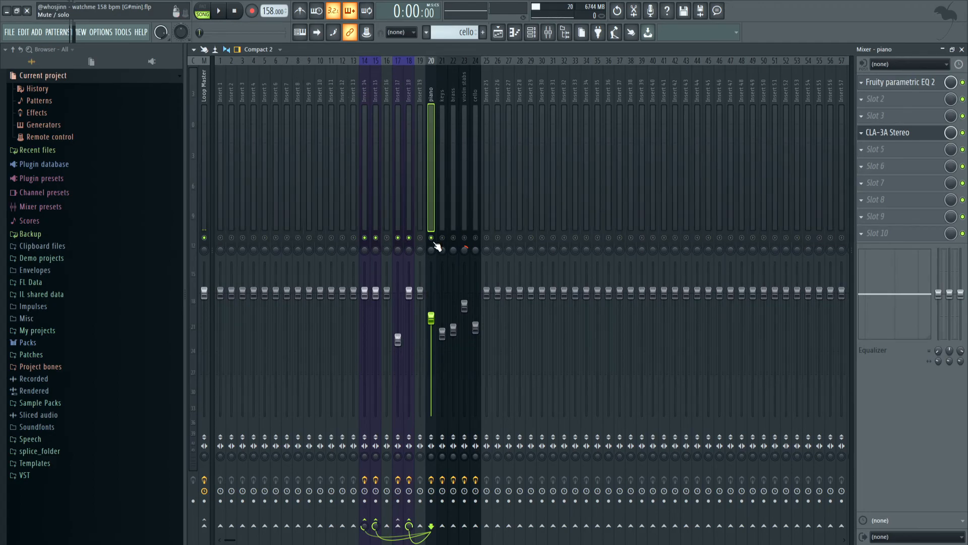
pyautogui.click(398, 238)
# - Mute the Insert 14 delay track, keeping the Insert 15 reverb active for the soloed piano
pyautogui.click(377, 83)
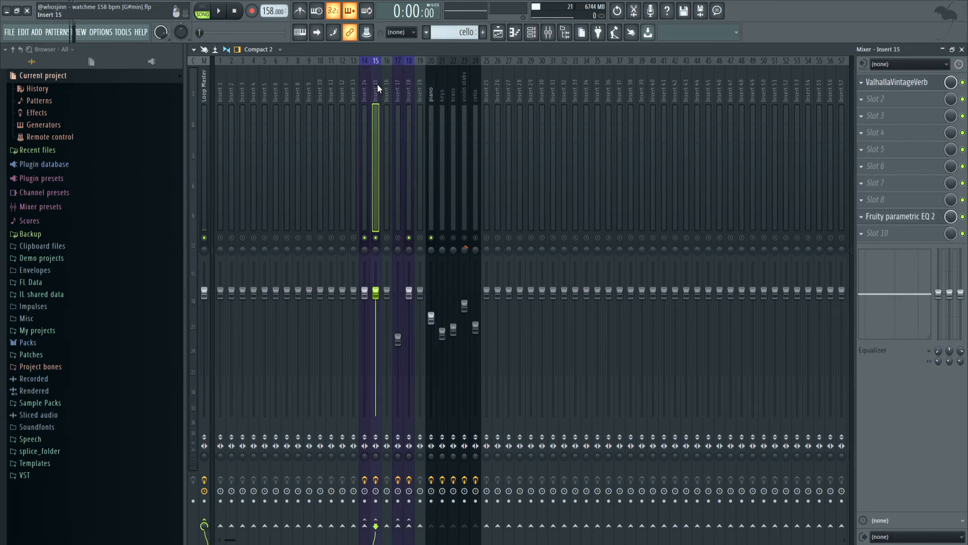
pyautogui.click(441, 77)
pyautogui.click(432, 77)
pyautogui.click(375, 237)
pyautogui.click(376, 238)
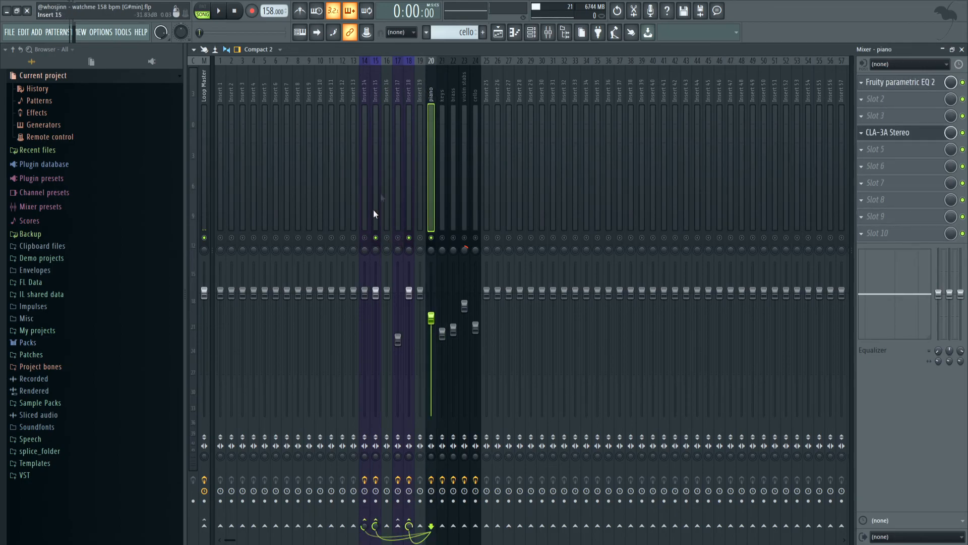
# - Compare the effects on Inserts 14 and 15, and examine the piano track's send to Insert 15
pyautogui.click(368, 91)
pyautogui.click(377, 86)
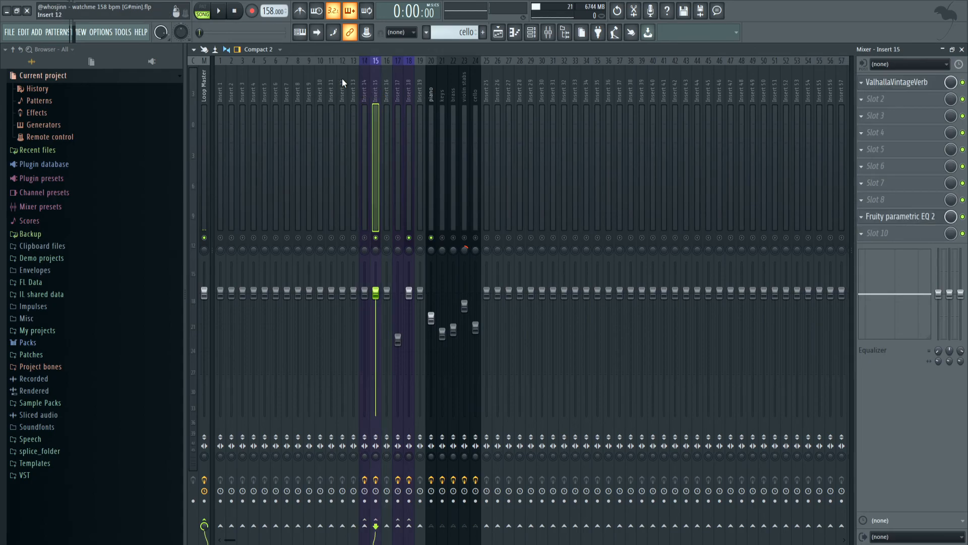
pyautogui.click(434, 86)
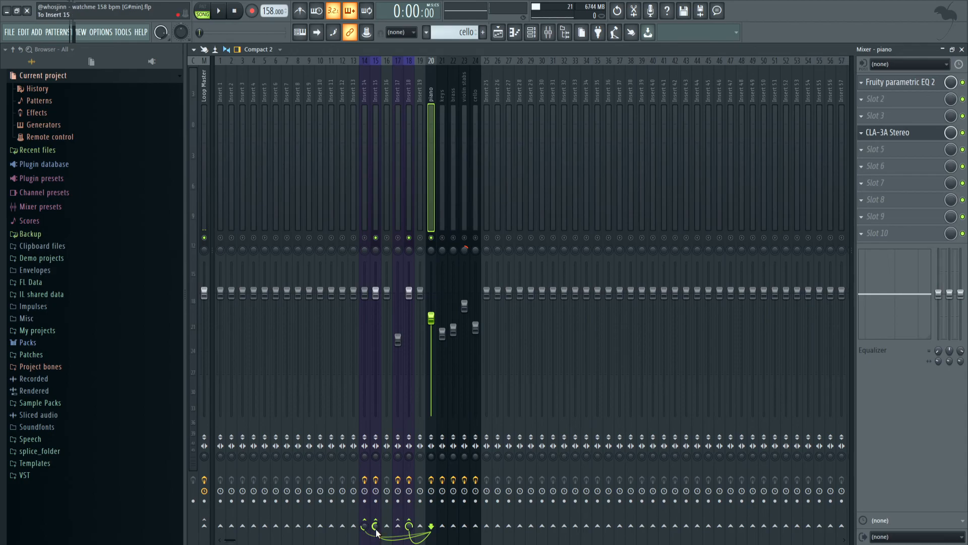
# - Try lowering the Insert 15 reverb track's fader, and reset it to 0.0 dB
pyautogui.click(376, 293)
pyautogui.moveTo(376, 299); pyautogui.dragTo(377, 366)
pyautogui.rightClick(378, 368)
pyautogui.click(391, 373)
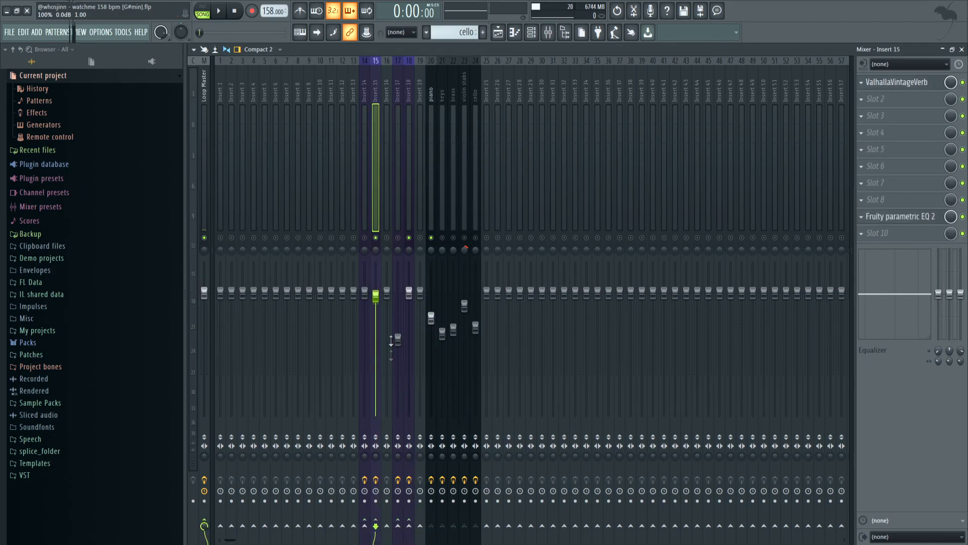
# - Clear the solo on the mixer tracks and return to the playlist arrangement
pyautogui.click(433, 93)
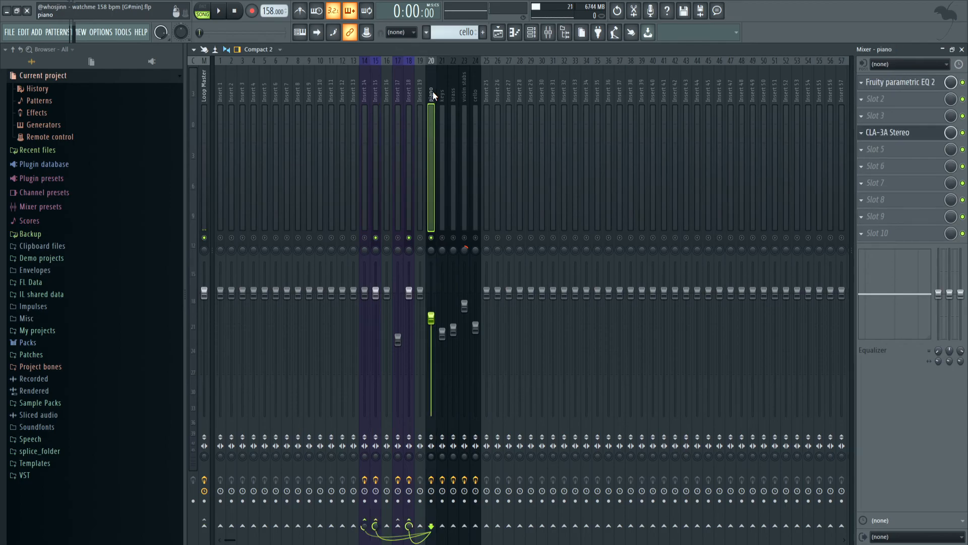
pyautogui.rightClick(373, 237)
pyautogui.rightClick(373, 237)
pyautogui.click(497, 32)
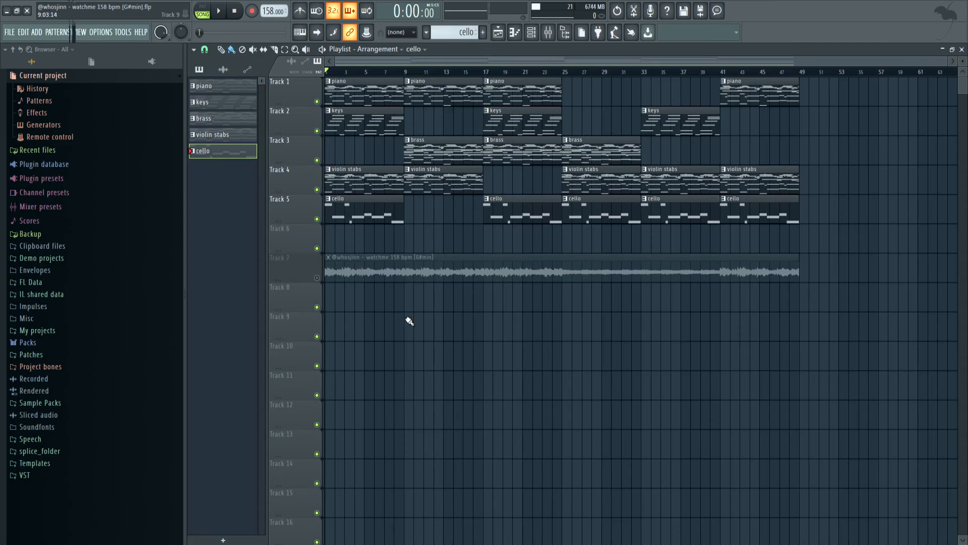